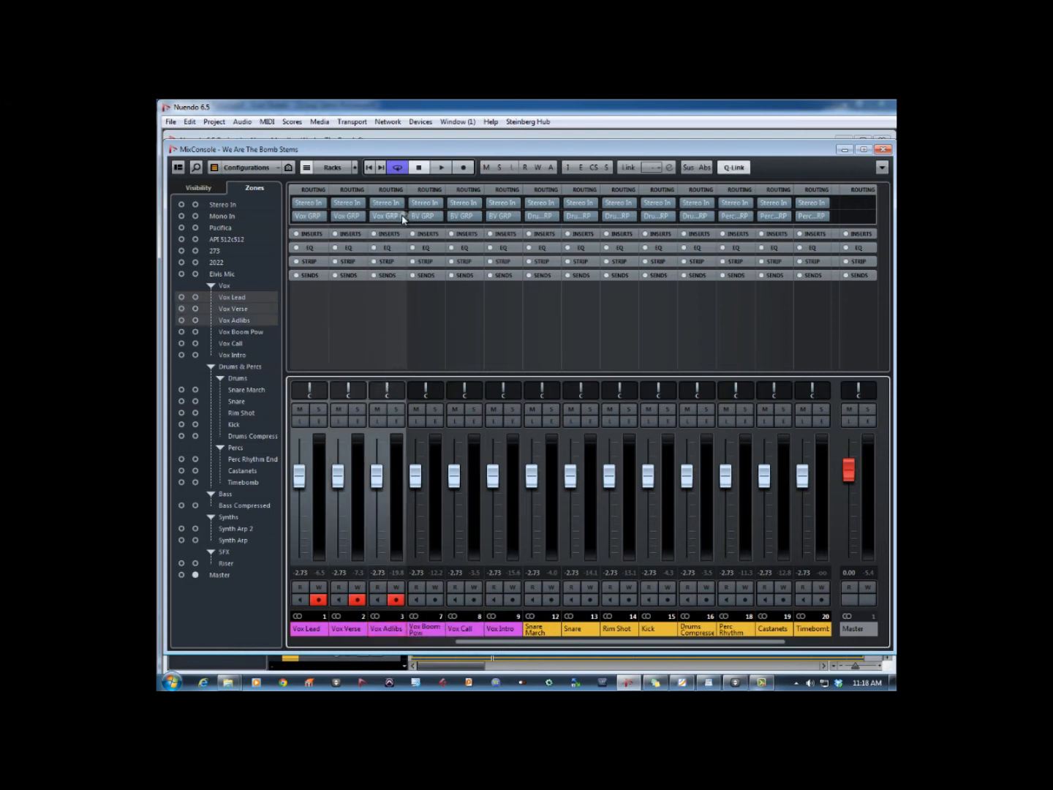
- Route the Vox Lead, Vox Verse and Vox Adlibs outputs to Vox GRP, and Vox Boom Pow, Vox Call and Vox Intro to BV GRP
{"action": "left_click", "coordinate": [400, 215]}
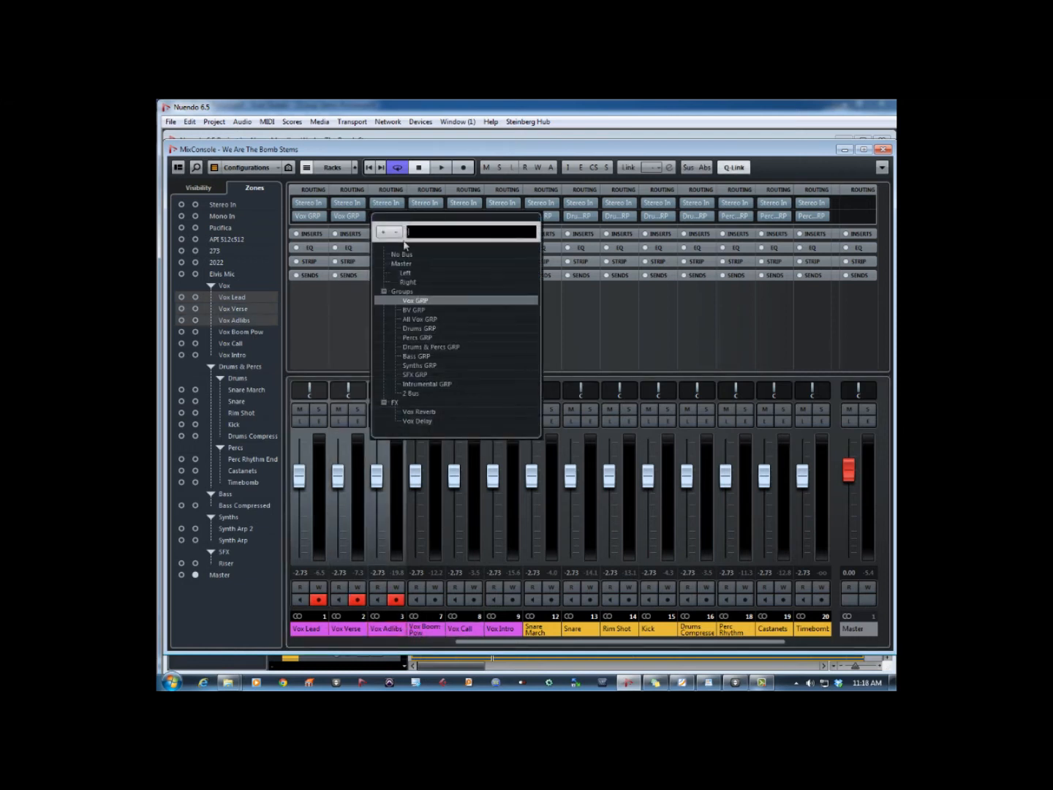
{"action": "left_click", "coordinate": [414, 301]}
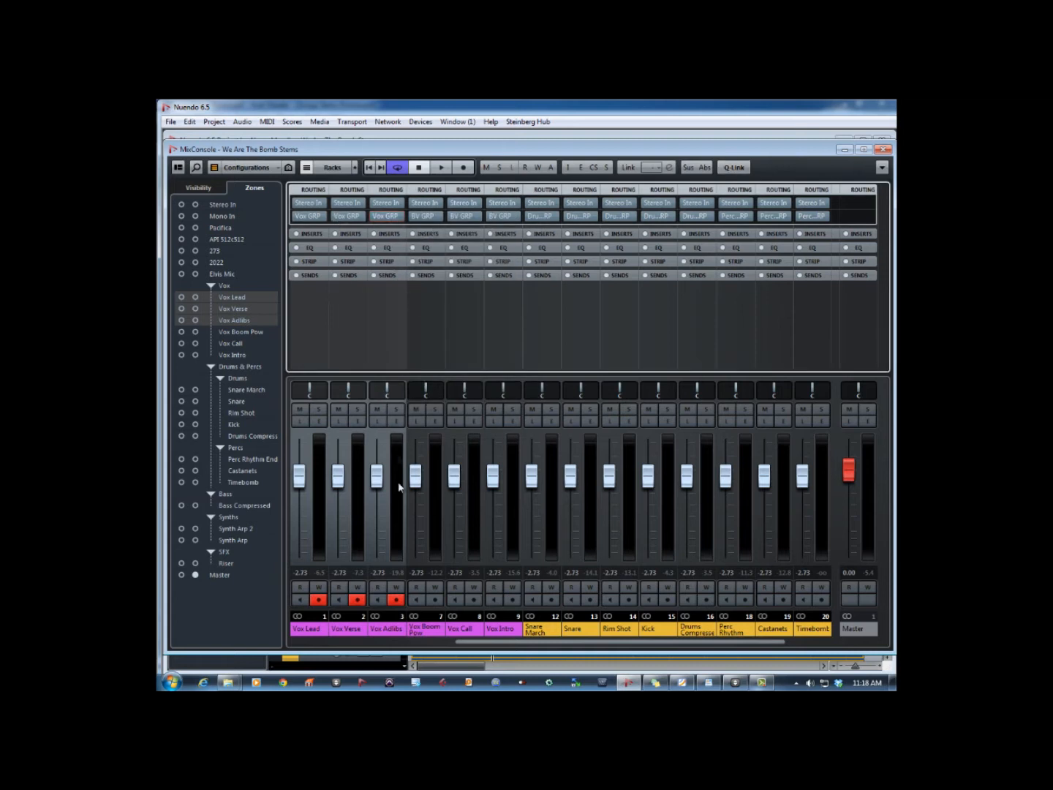
{"action": "left_click", "coordinate": [424, 632]}
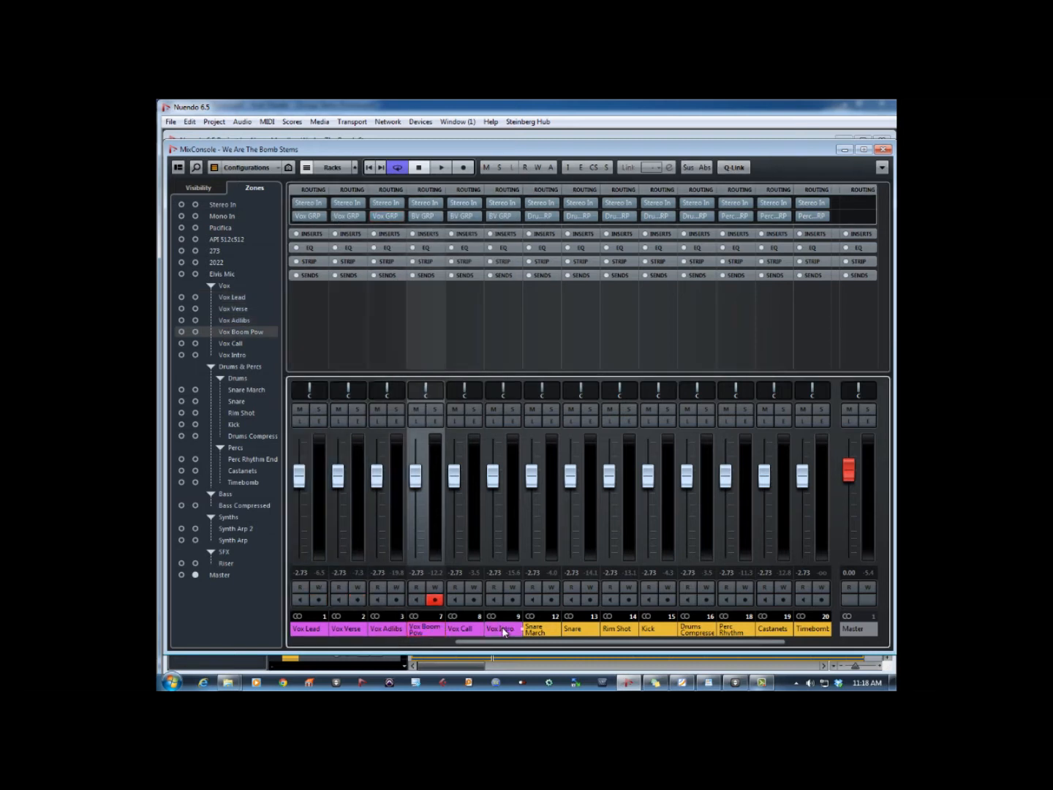
{"action": "left_click", "coordinate": [504, 630], "text": "shift"}
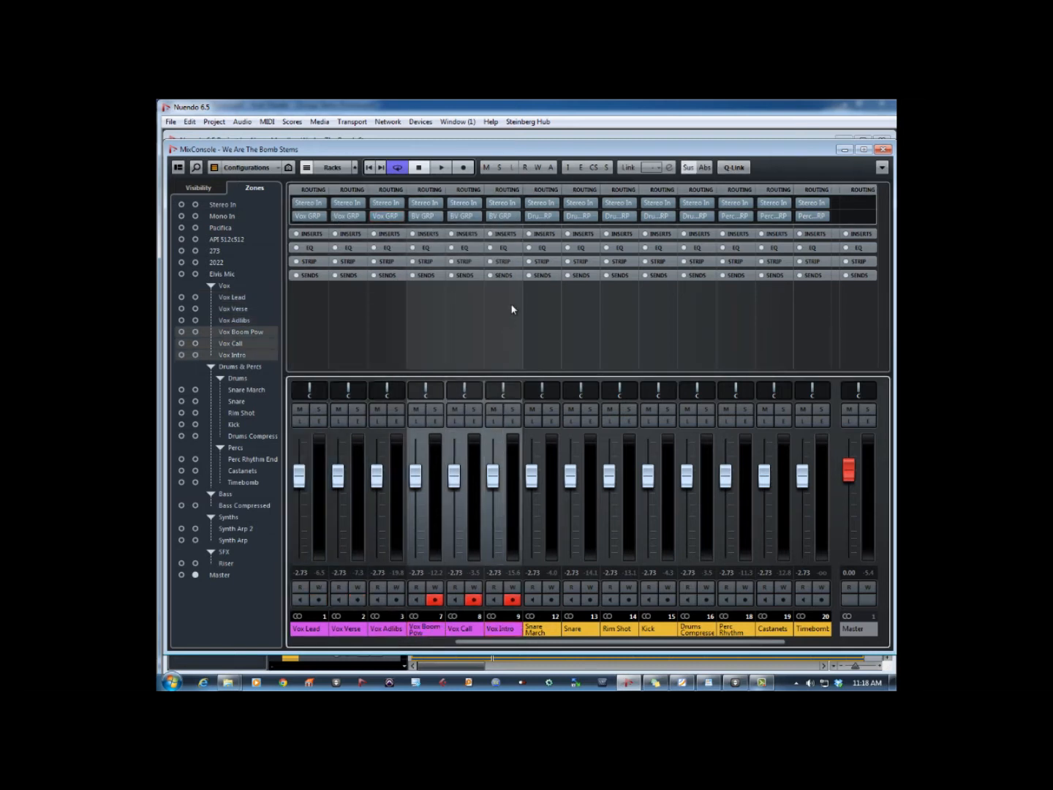
{"action": "left_click", "coordinate": [516, 217]}
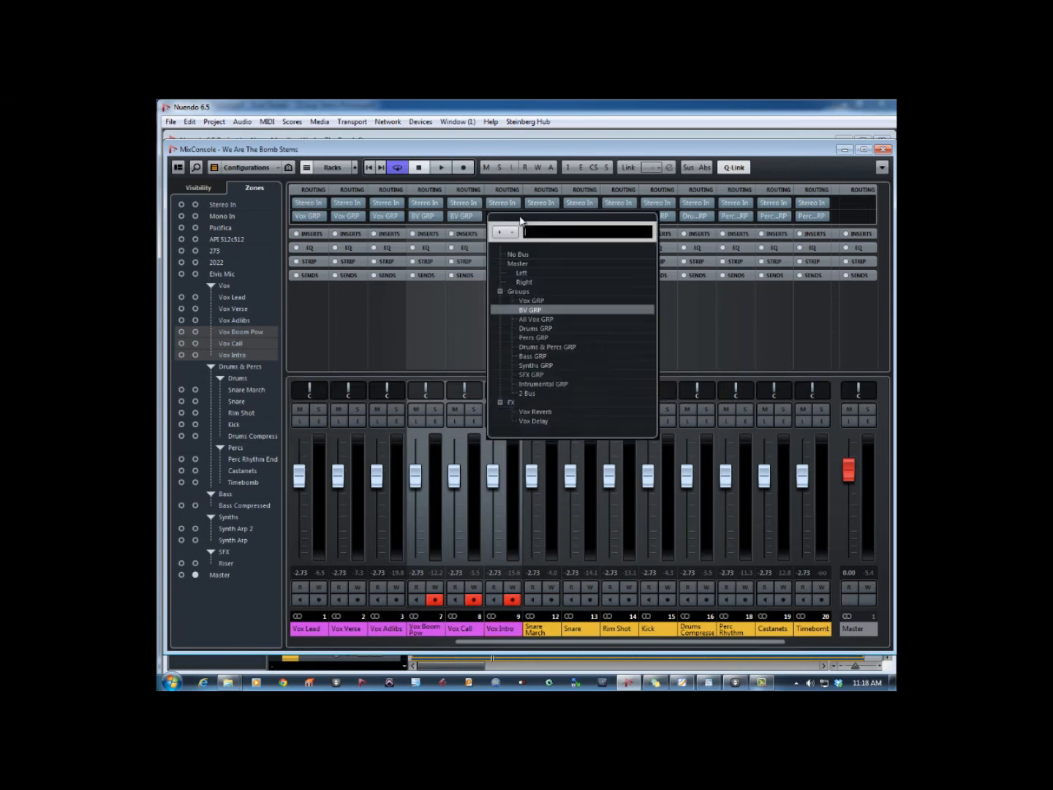
{"action": "left_click", "coordinate": [530, 310]}
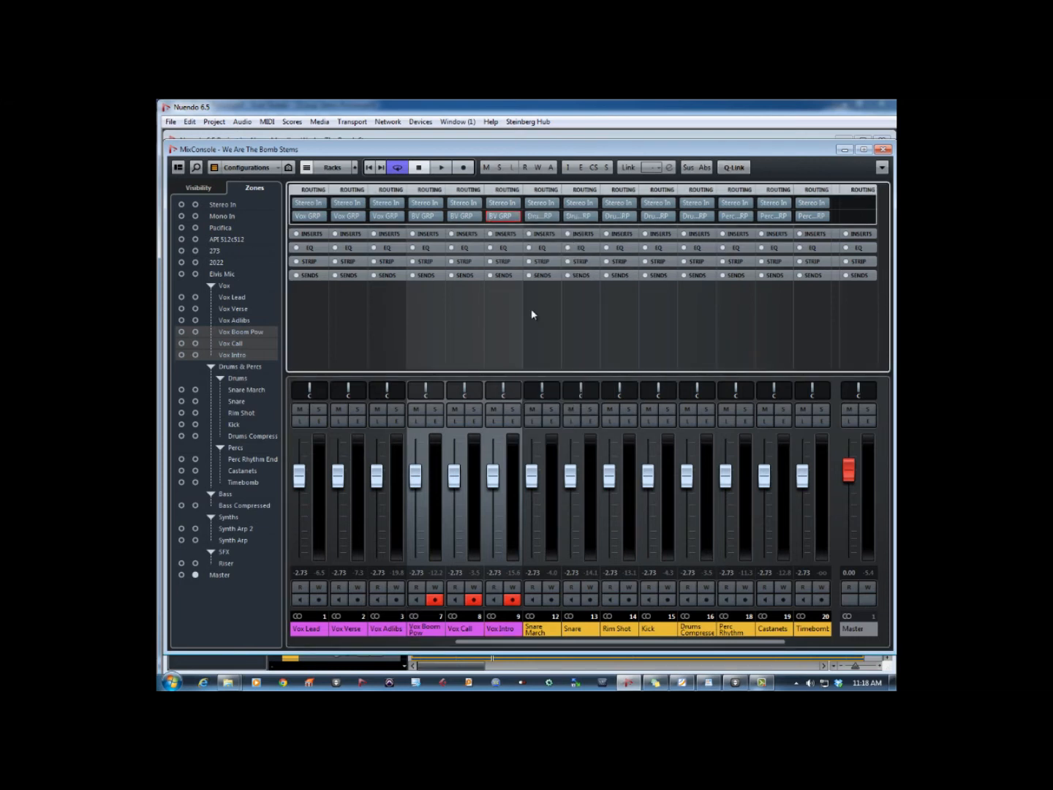
{"action": "left_click", "coordinate": [884, 149]}
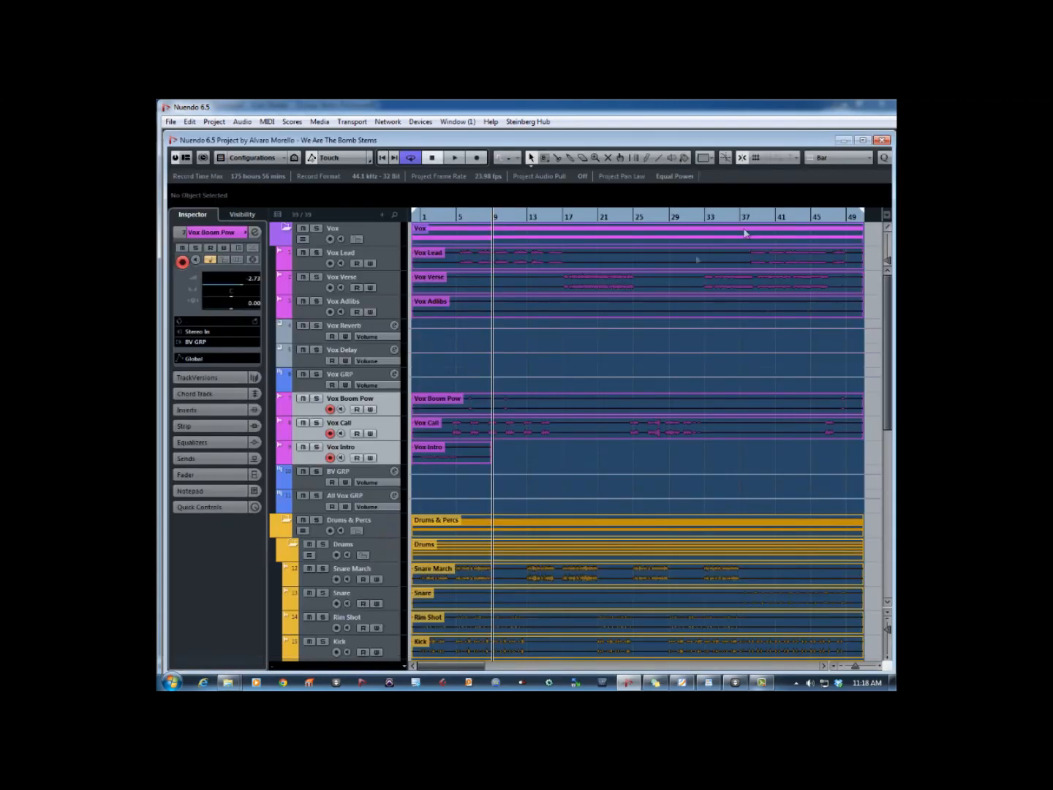
- Route the outputs of the Vox Reverb and Vox Delay effect channels to Vox GRP
{"action": "left_click", "coordinate": [307, 338]}
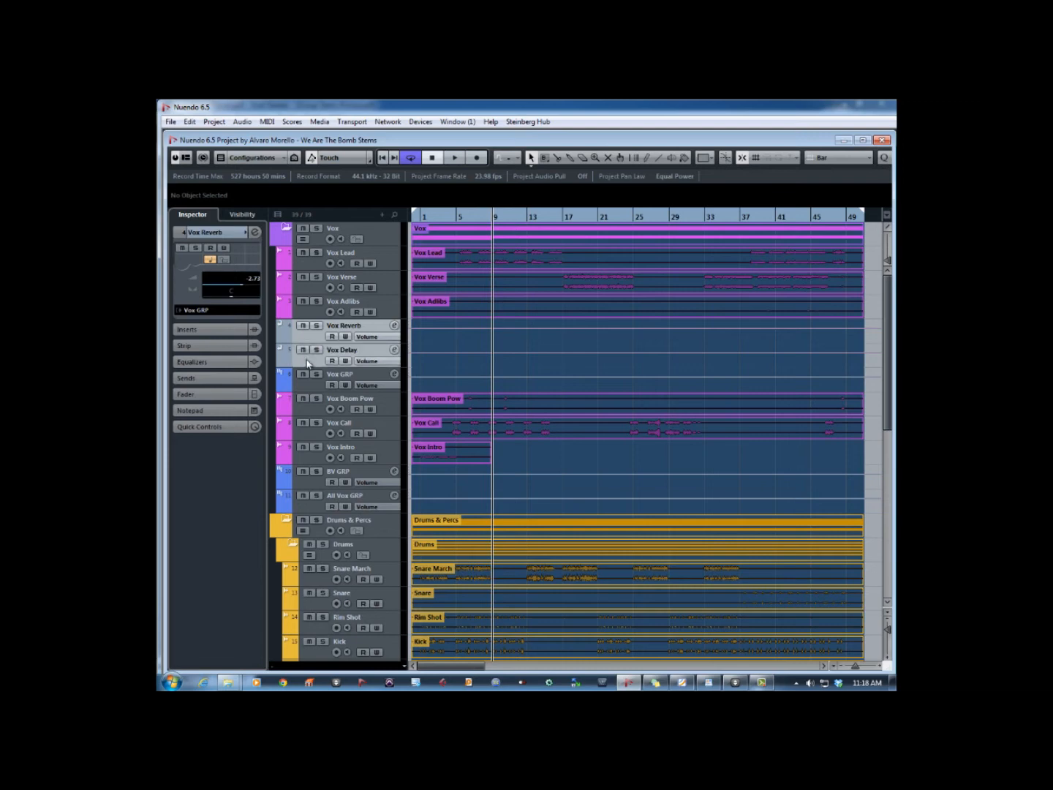
{"action": "key", "text": "F3"}
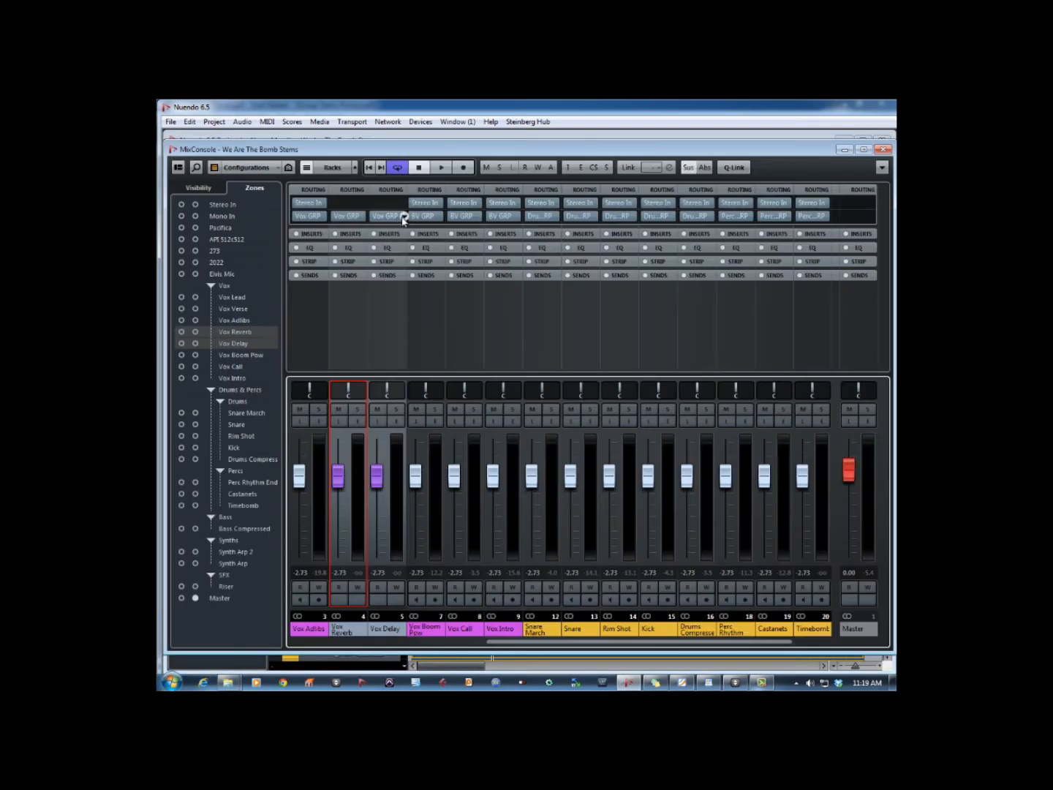
{"action": "left_click", "coordinate": [384, 216], "text": "alt+shift"}
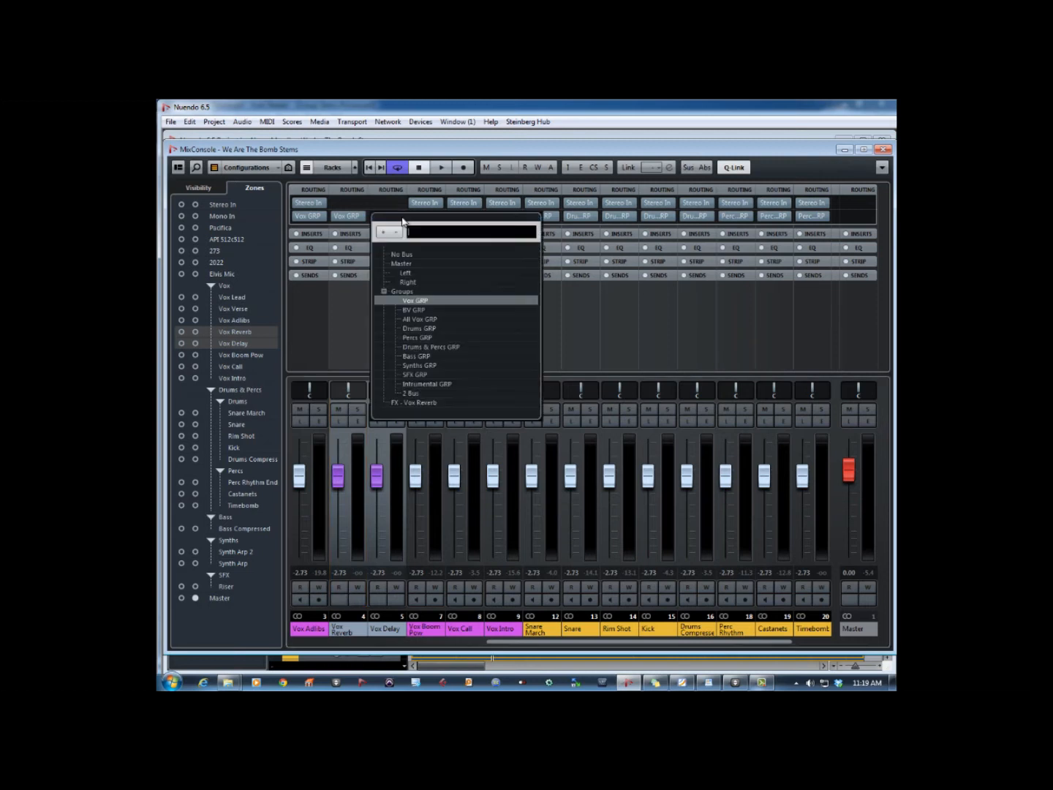
{"action": "left_click", "coordinate": [422, 302]}
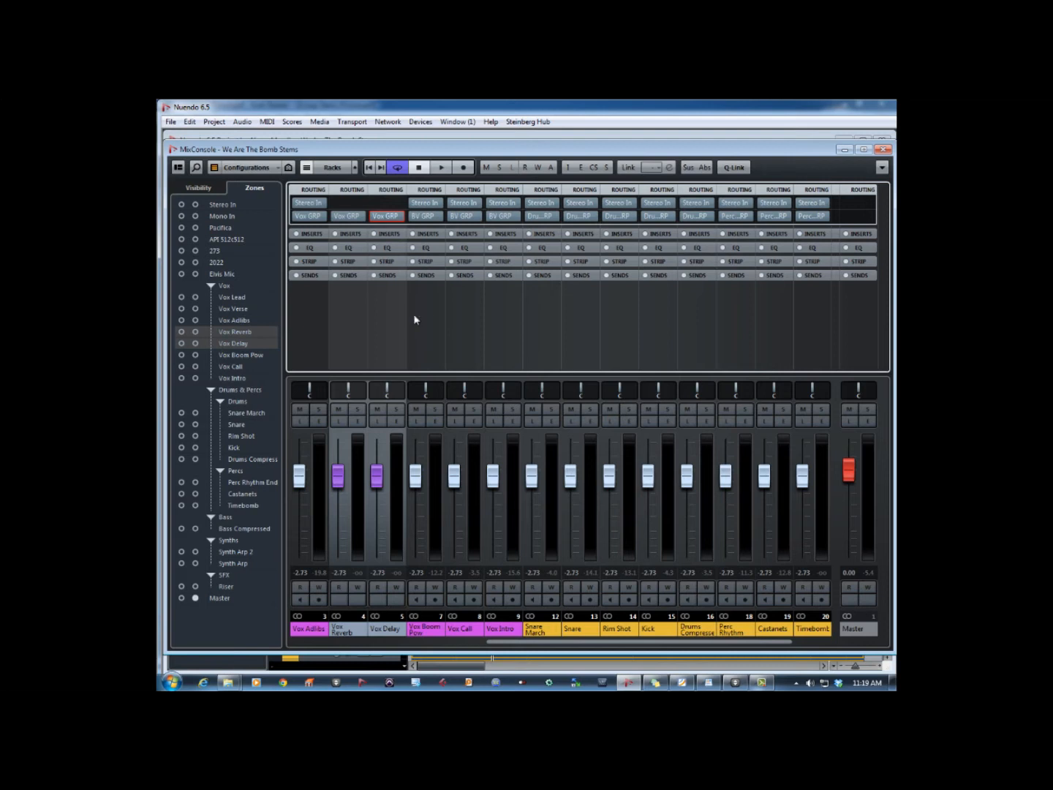
{"action": "left_click", "coordinate": [845, 149]}
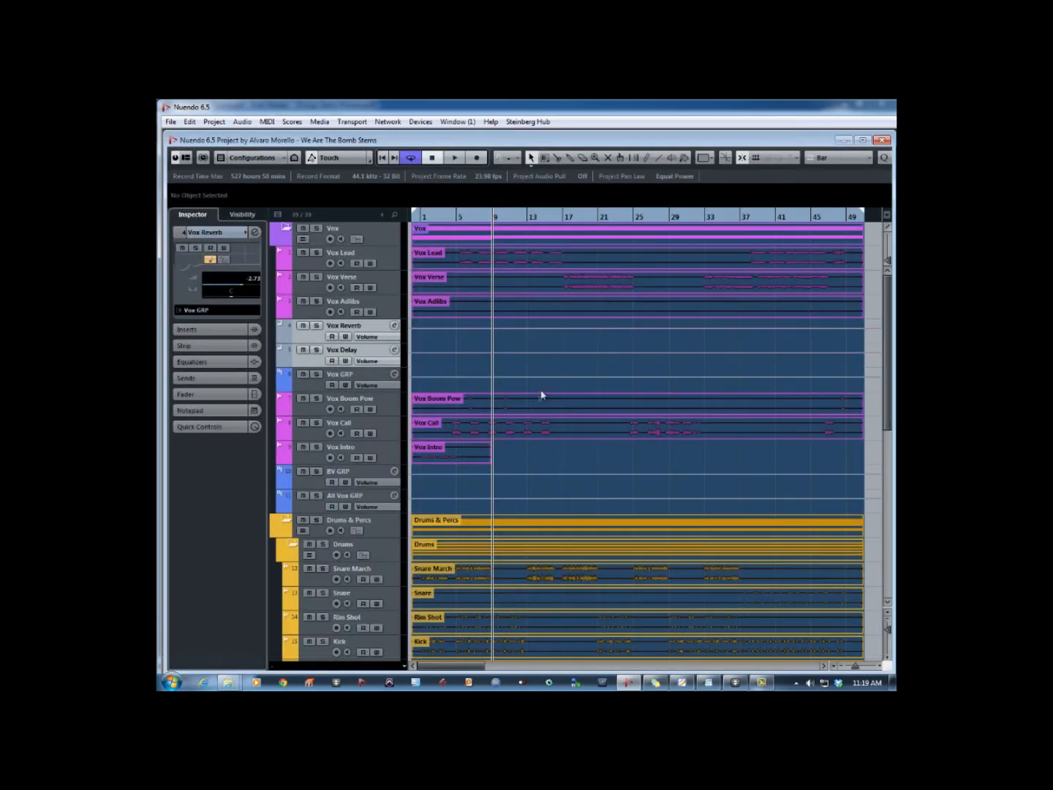
- Check the output routing of the drum tracks from Snare March to Drums Compressed and the percussion tracks from Perc Rhythm End to Timebomb
{"action": "scroll", "coordinate": [541, 391], "scroll_direction": "down", "scroll_amount": 5}
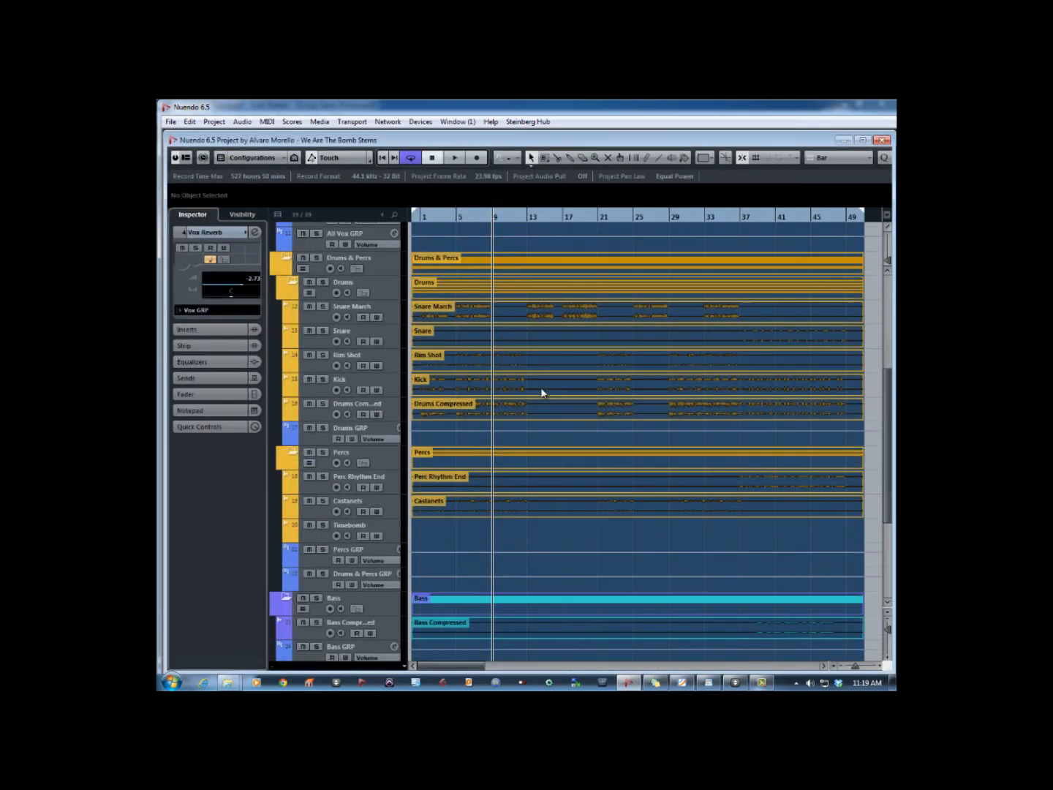
{"action": "left_click", "coordinate": [394, 316]}
{"action": "left_click", "coordinate": [393, 417], "text": "shift"}
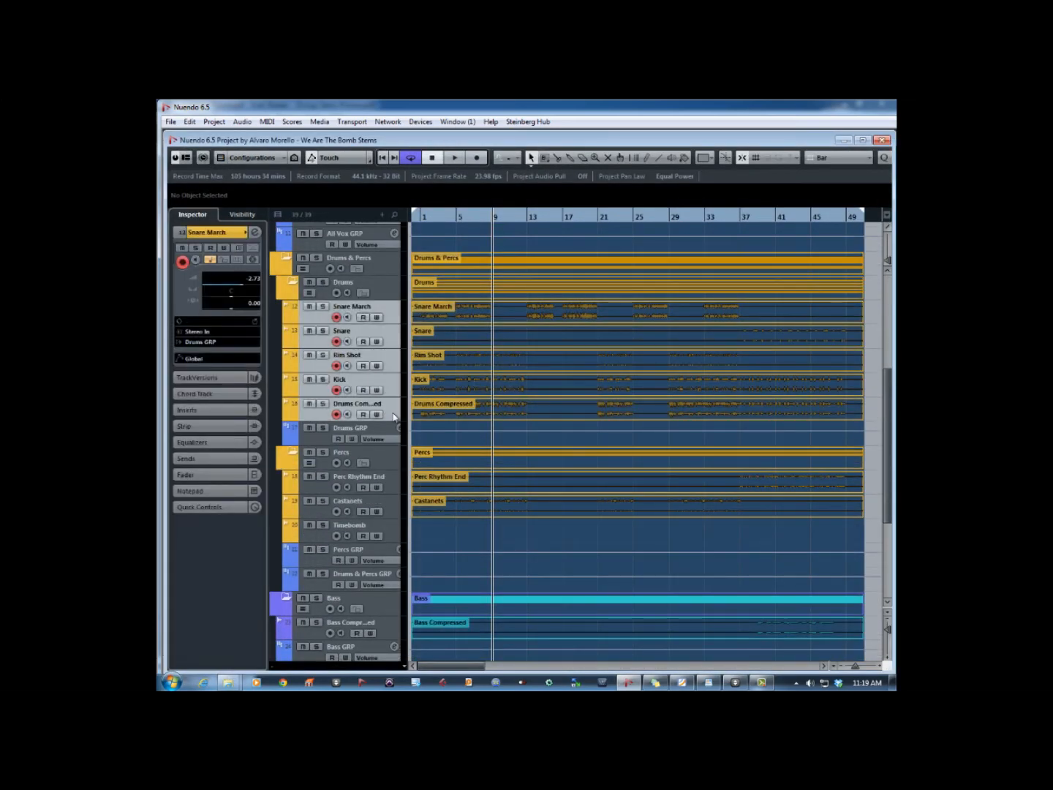
{"action": "left_click", "coordinate": [394, 488]}
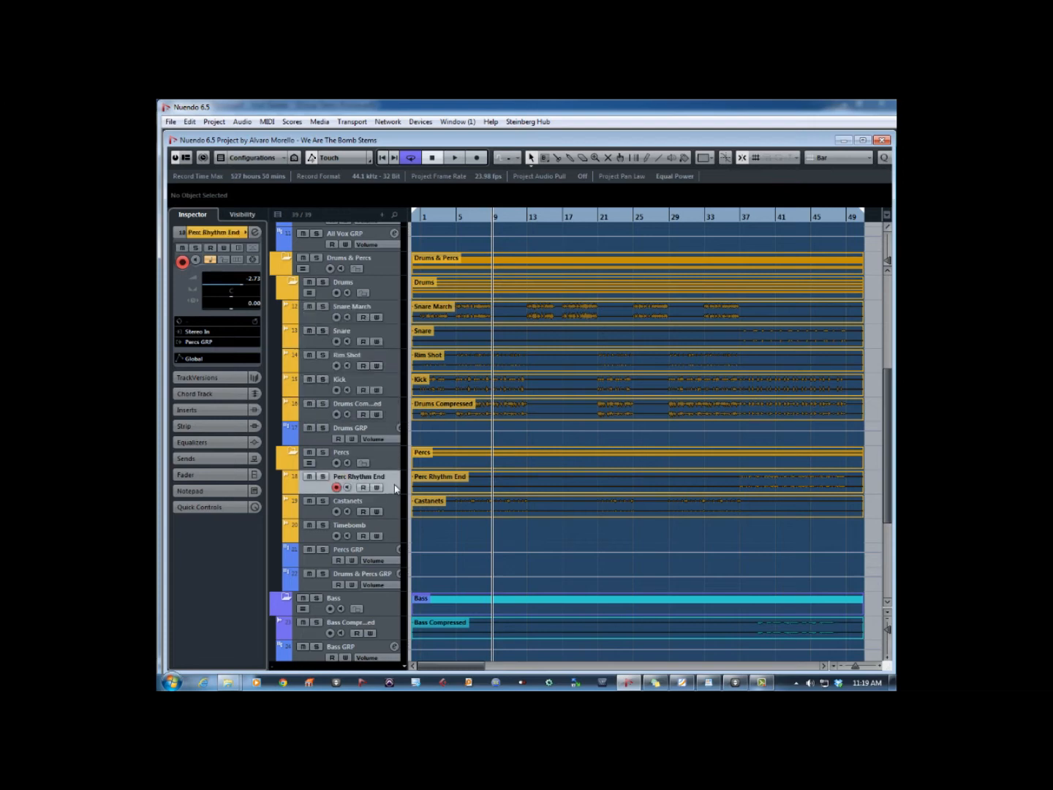
{"action": "left_click", "coordinate": [391, 533], "text": "shift"}
- Check the output routing of the Drums GRP, Percs GRP and Drums & Percs GRP group tracks
{"action": "scroll", "coordinate": [474, 530], "scroll_direction": "down", "scroll_amount": 4}
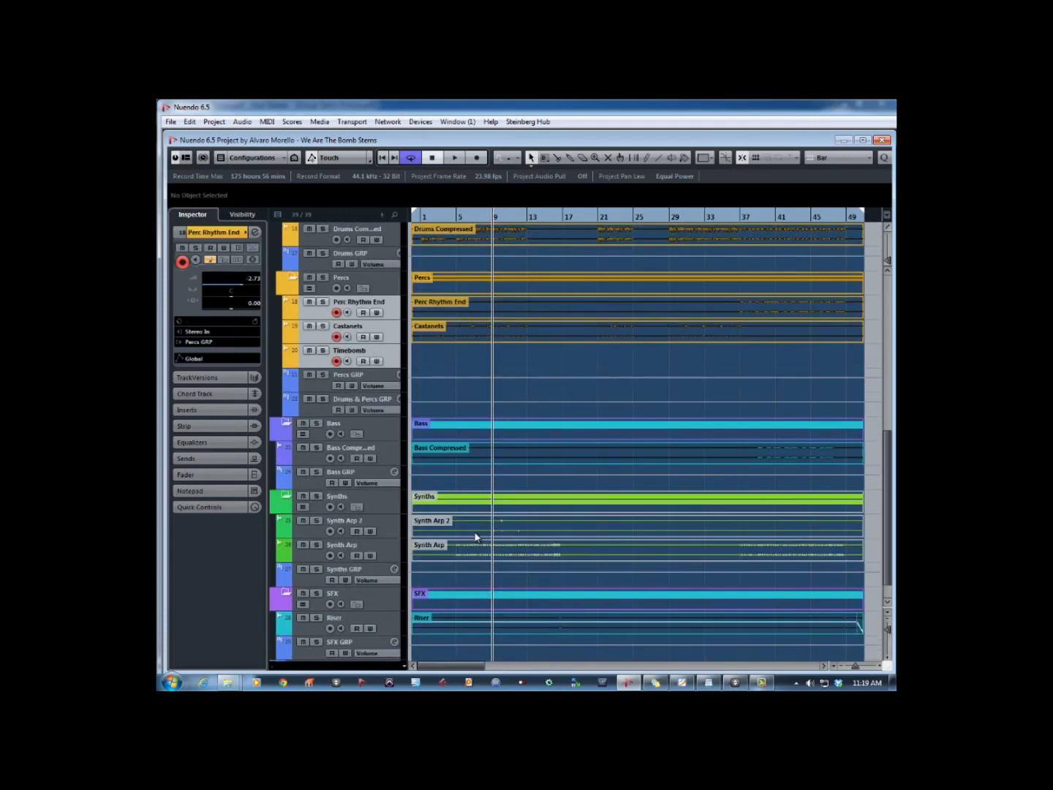
{"action": "left_click", "coordinate": [312, 267]}
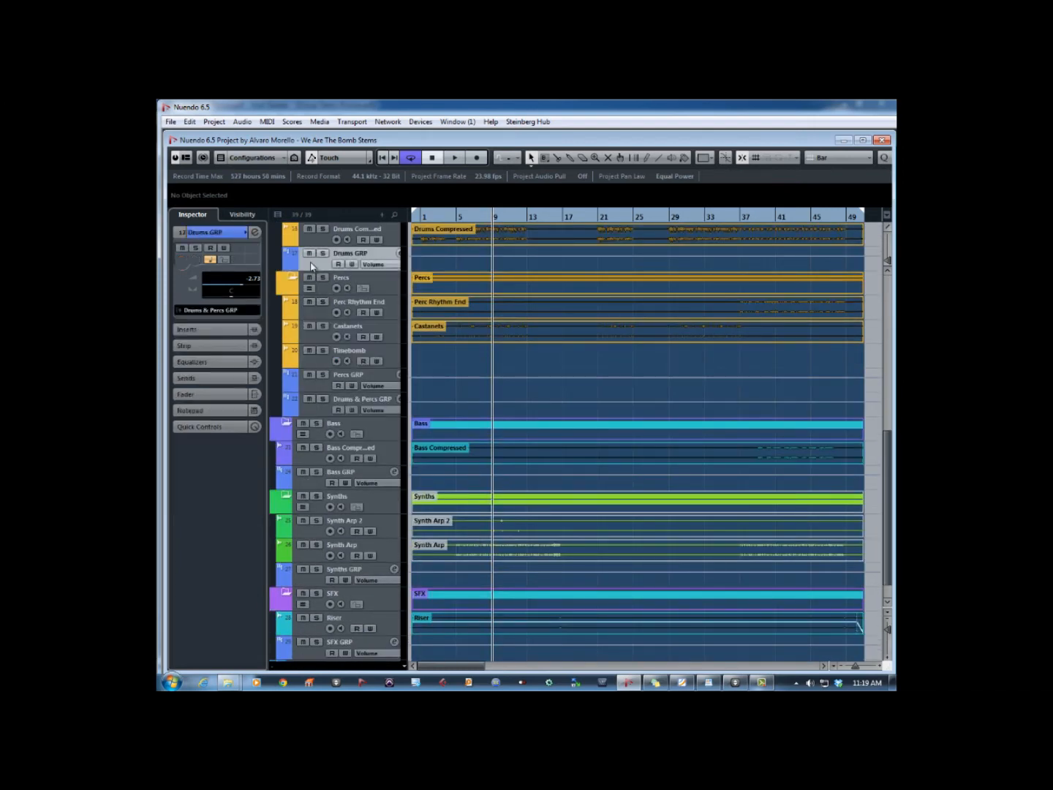
{"action": "left_click", "coordinate": [320, 392]}
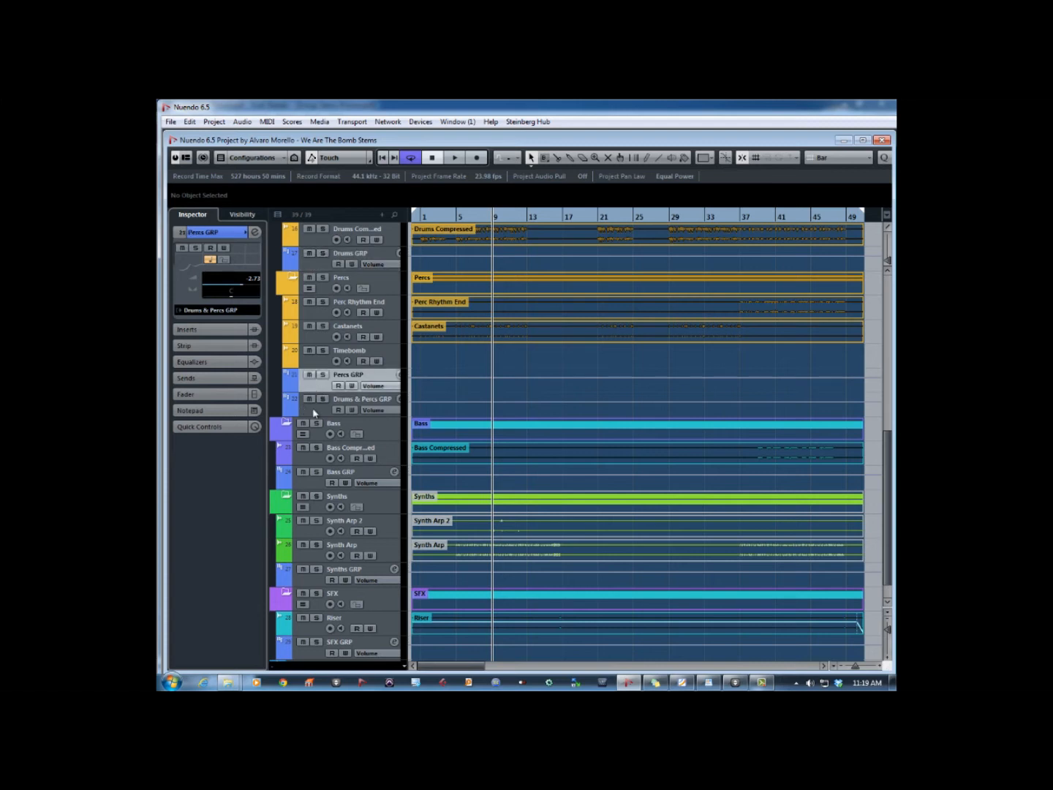
{"action": "left_click", "coordinate": [313, 411]}
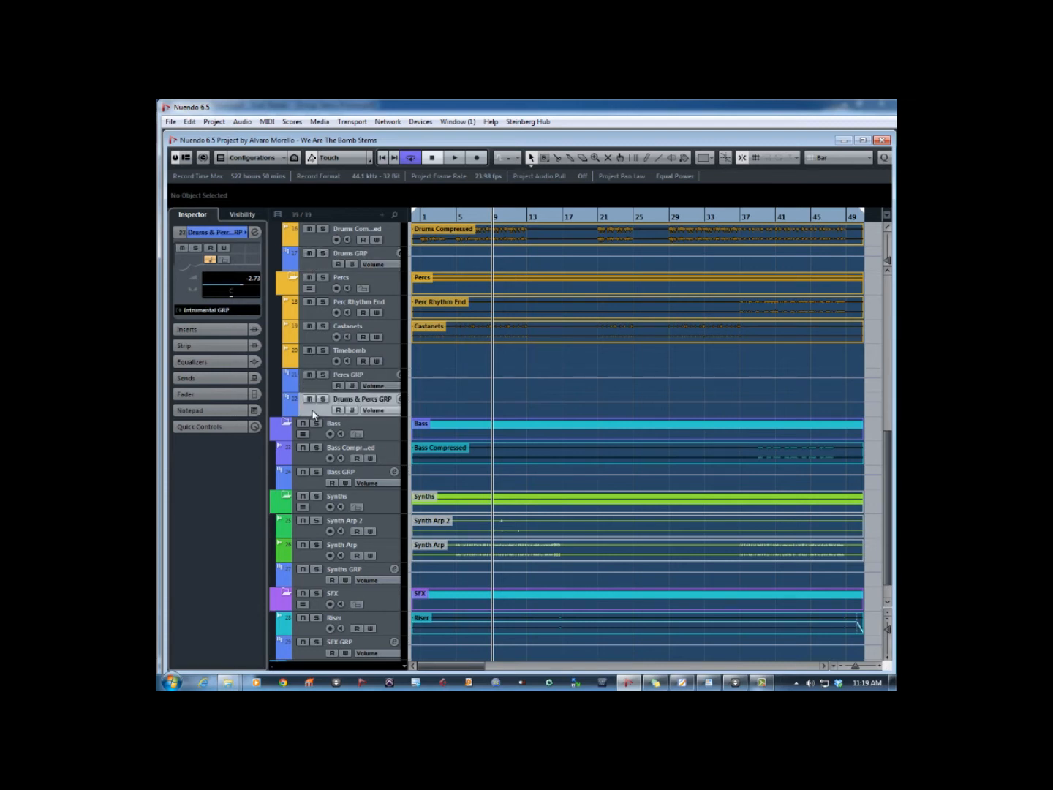
- Switch to Foxit Reader to study the group routing diagram in Group Stems Picture.pdf, and return to the Nuendo project
{"action": "key", "text": "alt+Tab"}
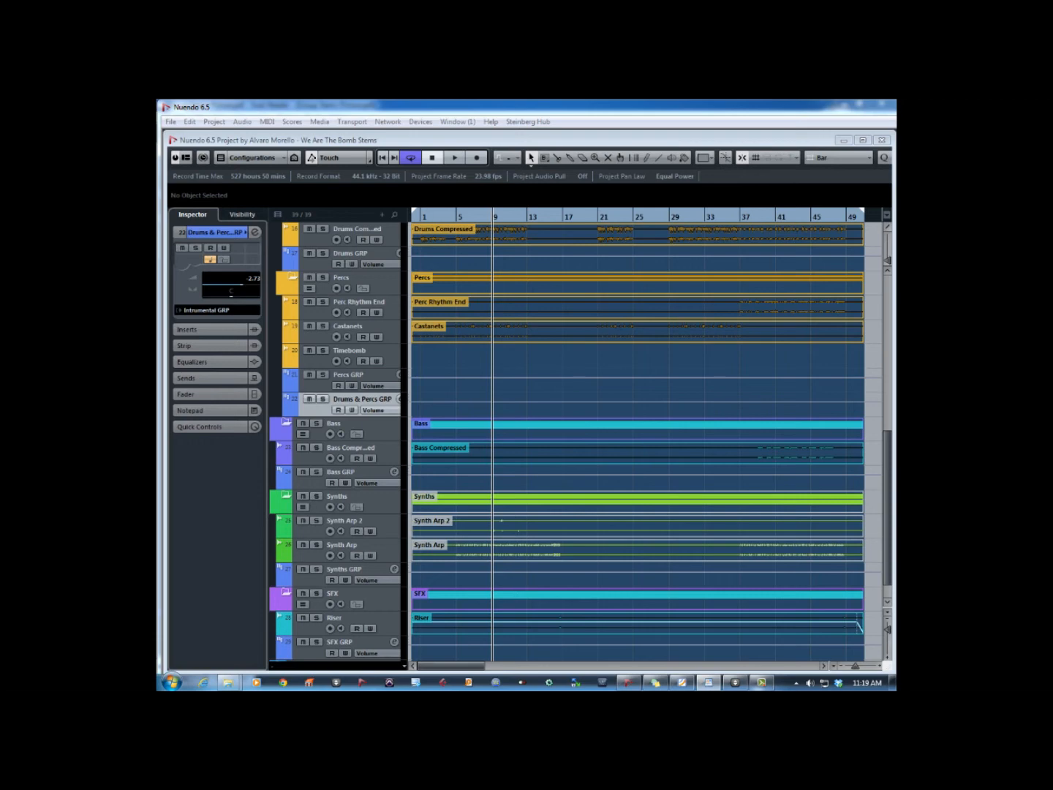
{"action": "key", "text": "alt+Tab"}
{"action": "key", "text": "Tab"}
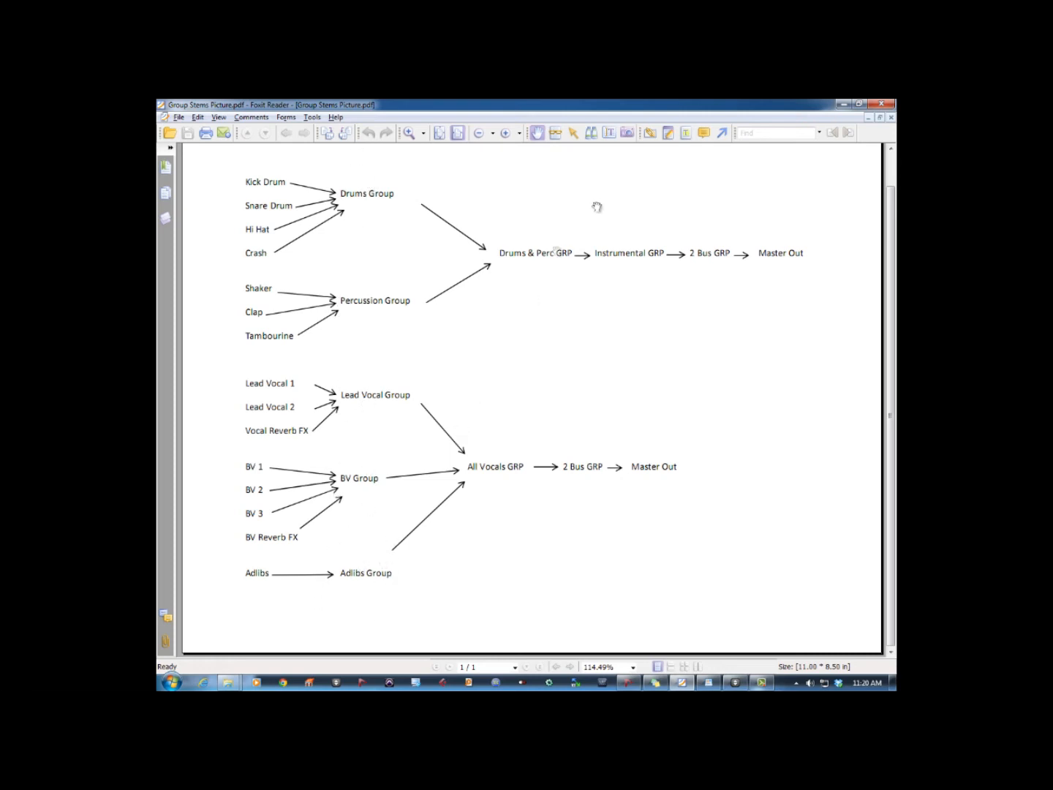
{"action": "left_click", "coordinate": [842, 106]}
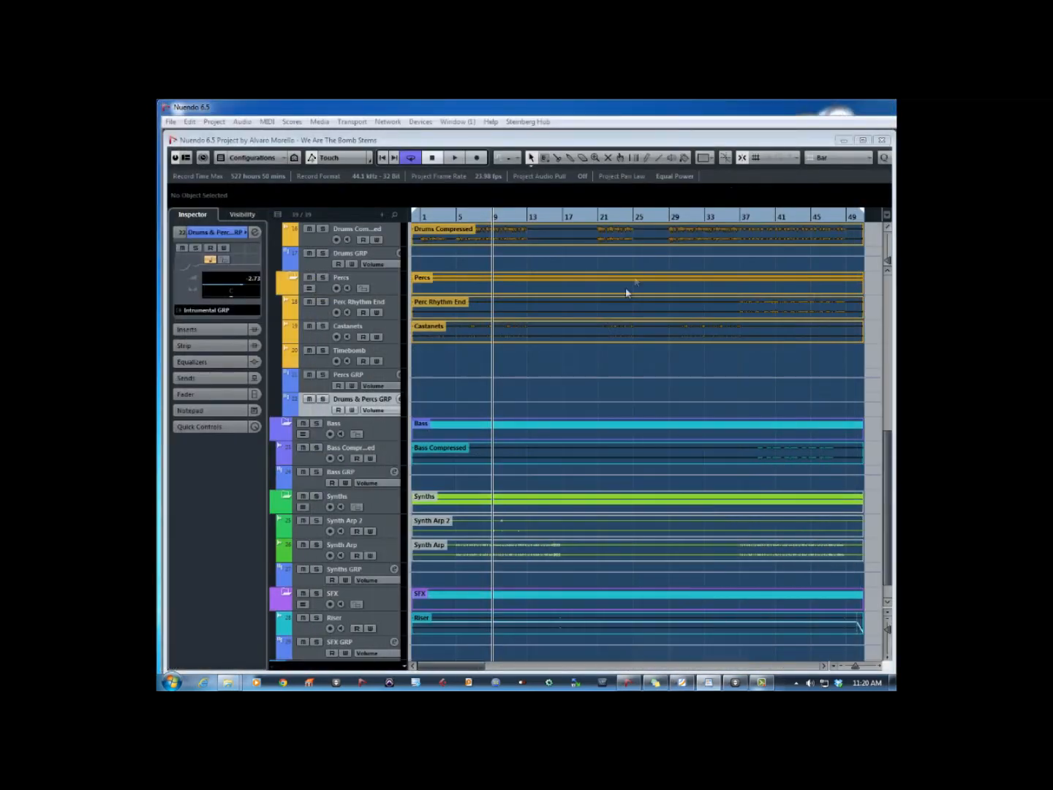
- Open the mixer showing the group channels and examine the routing of Vox GRP, BV GRP and All Vox GRP
{"action": "left_click", "coordinate": [596, 359]}
{"action": "key", "text": "F3"}
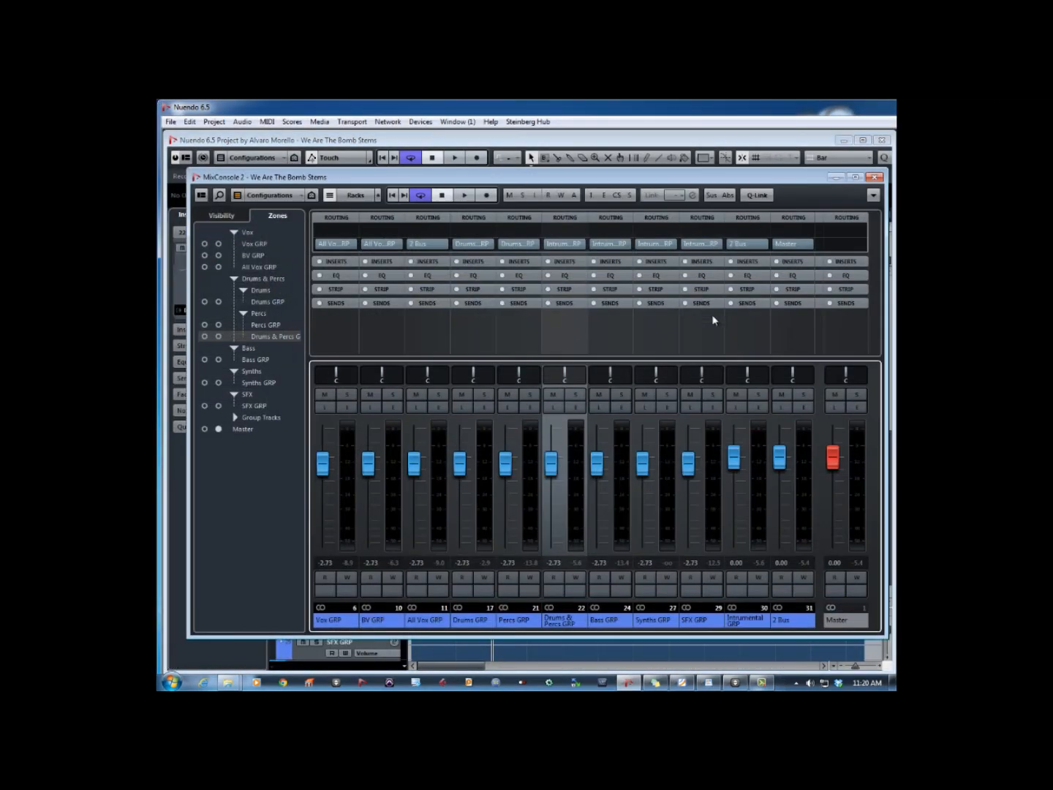
{"action": "left_click", "coordinate": [337, 623]}
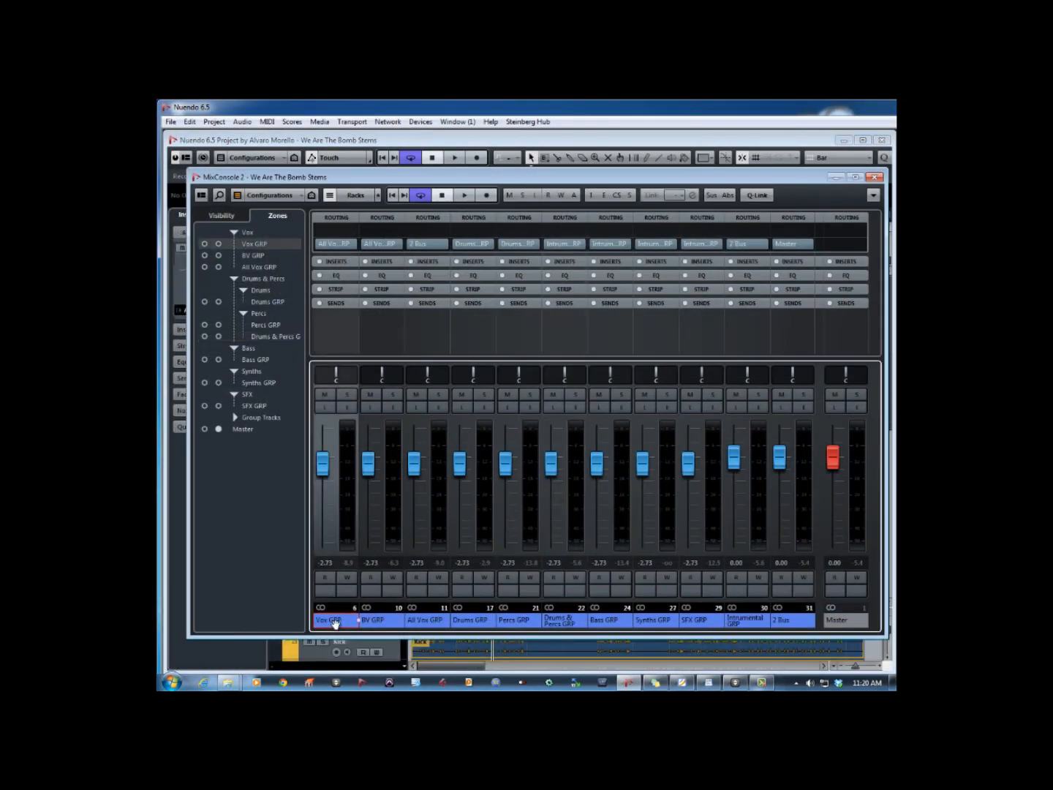
{"action": "left_click", "coordinate": [387, 622]}
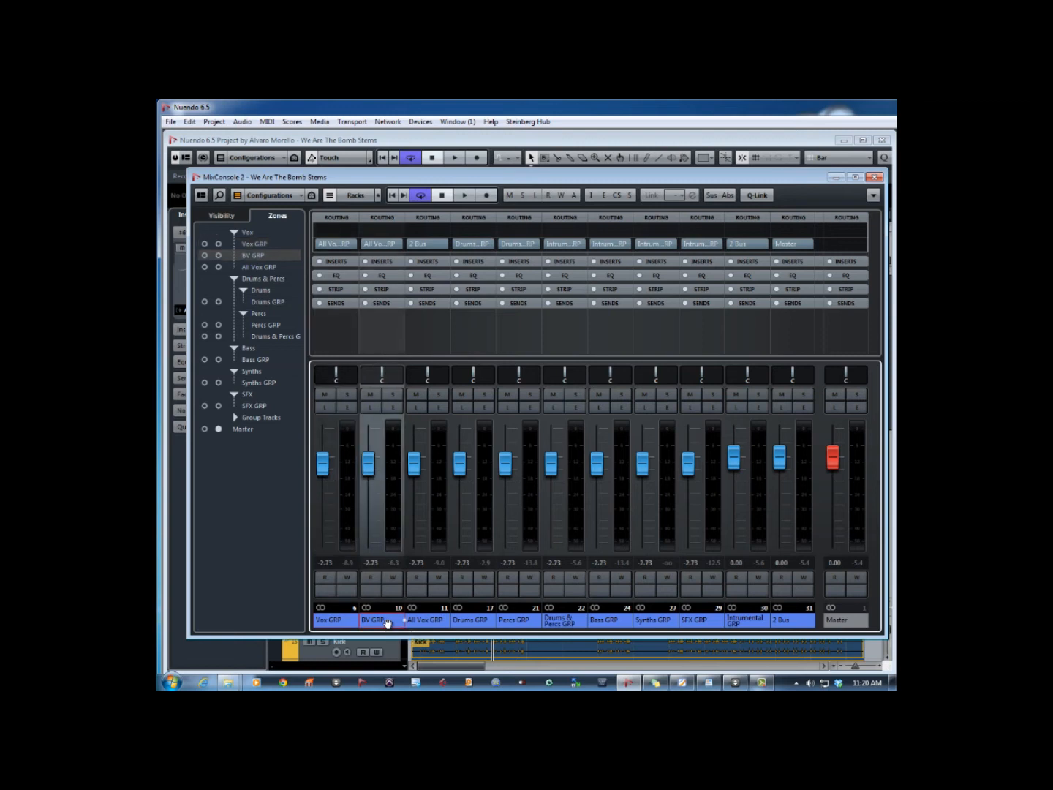
{"action": "left_click", "coordinate": [430, 622]}
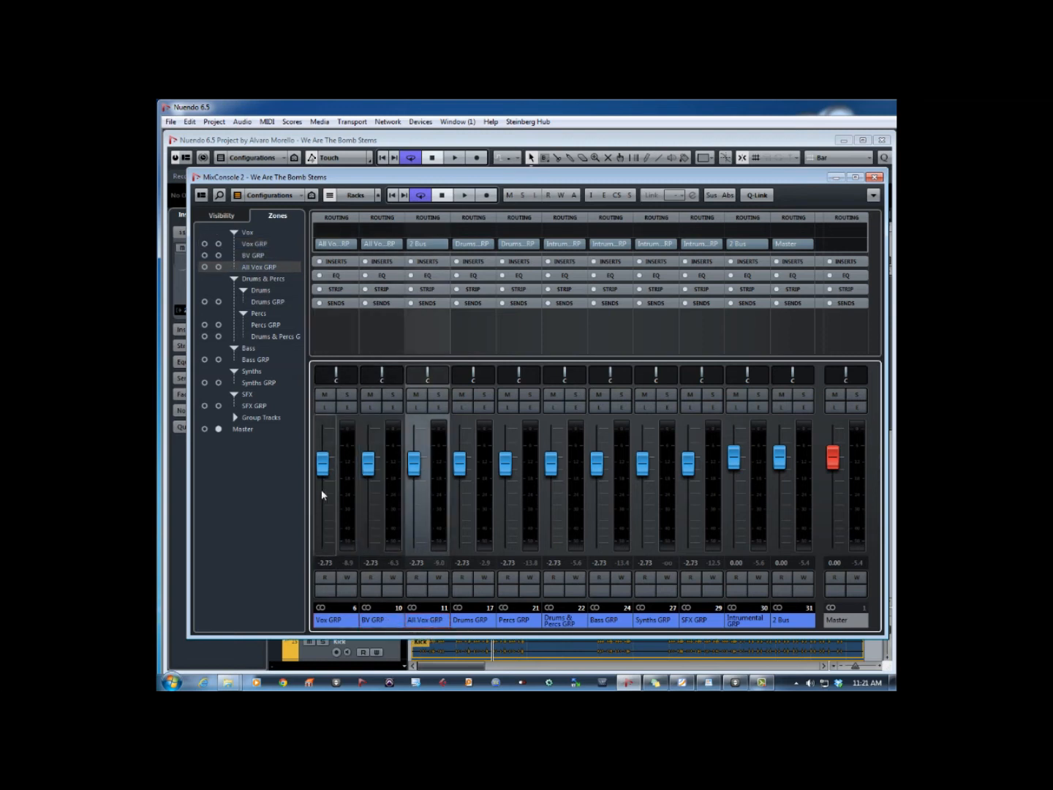
{"action": "left_click", "coordinate": [349, 622]}
{"action": "left_click", "coordinate": [380, 623]}
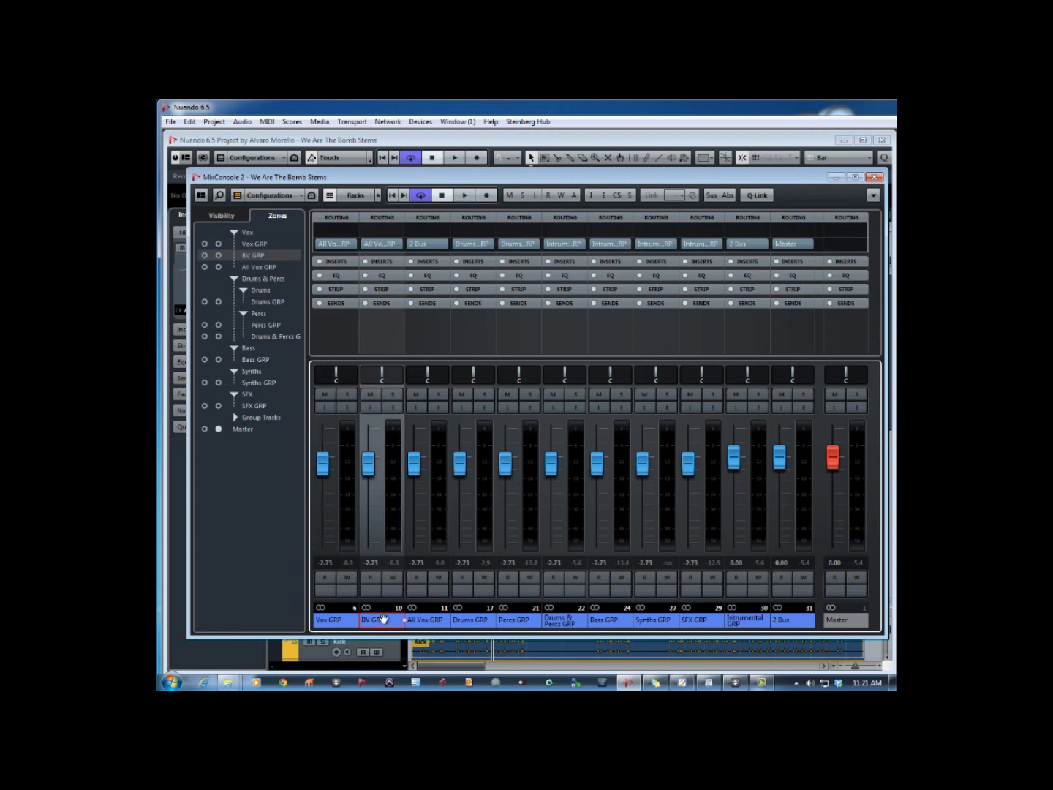
{"action": "left_click", "coordinate": [432, 623]}
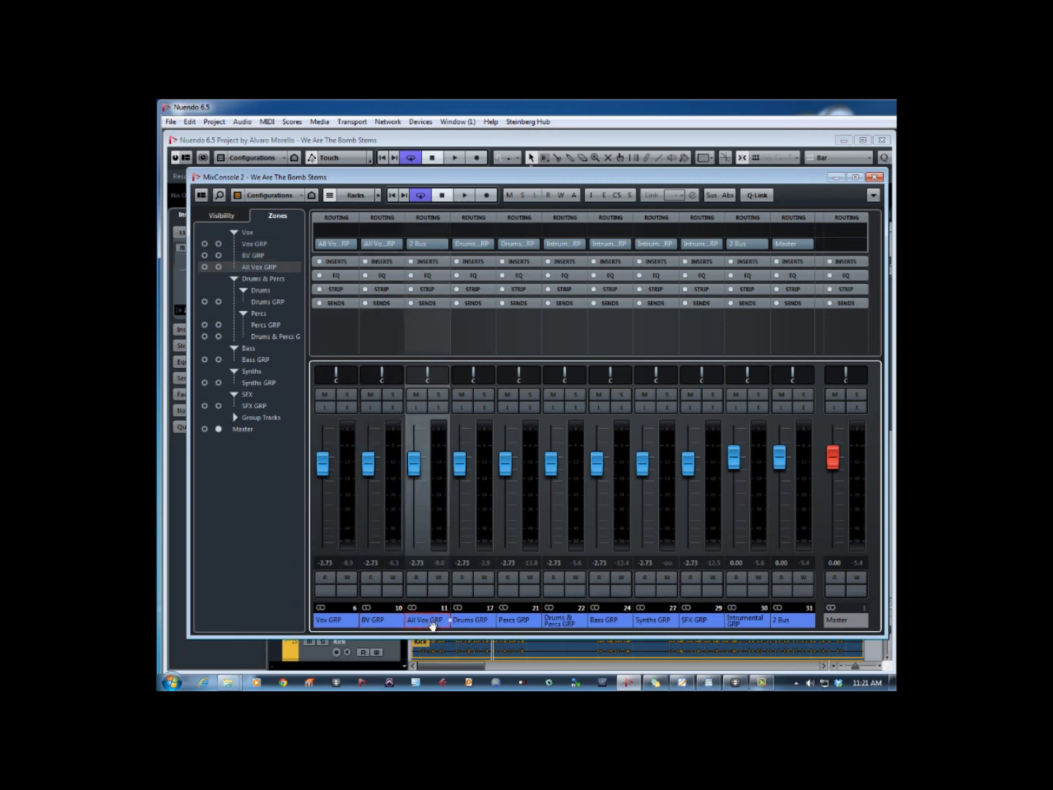
- Examine the routing of the drum, percussion, bass, synth and SFX group channels and of the instrumental group they feed
{"action": "left_click", "coordinate": [475, 623]}
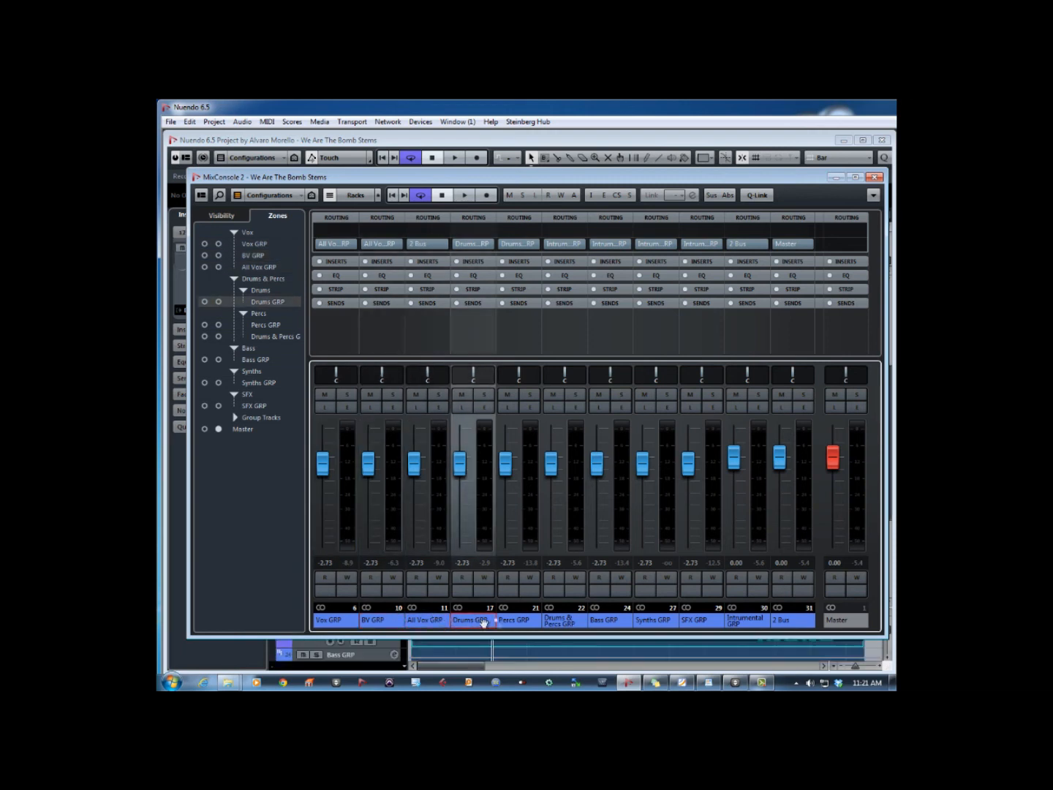
{"action": "left_click", "coordinate": [524, 622]}
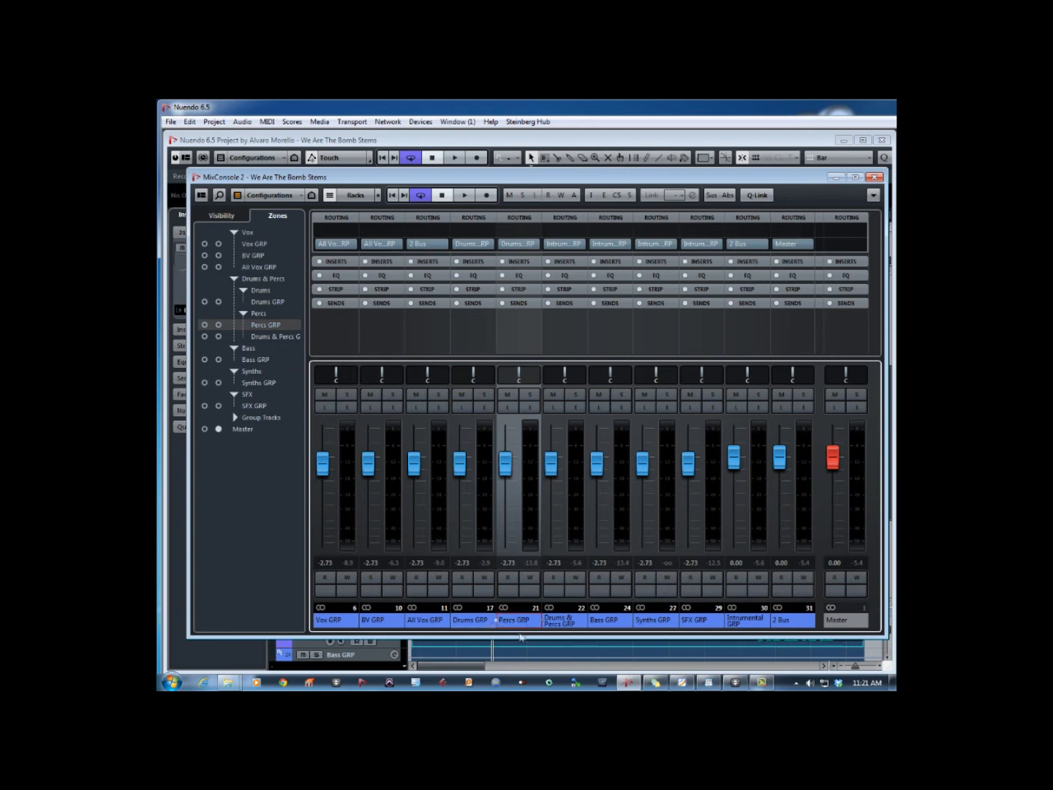
{"action": "left_click", "coordinate": [564, 622]}
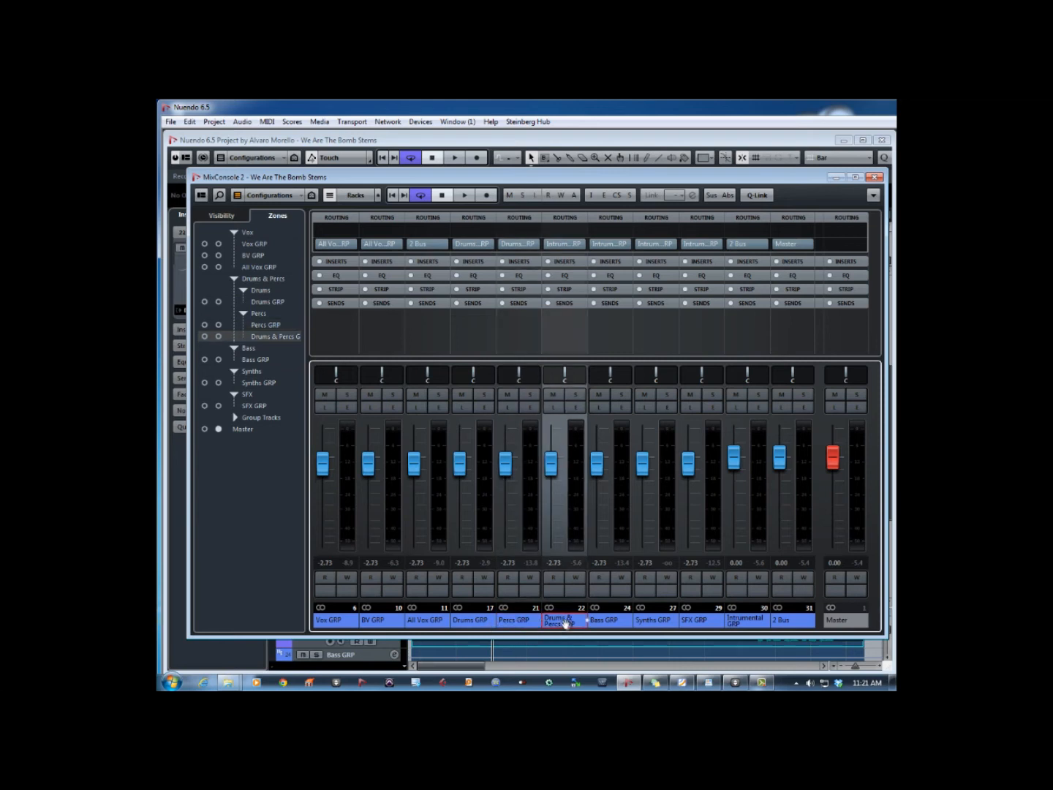
{"action": "left_click", "coordinate": [614, 625]}
{"action": "left_click", "coordinate": [654, 625]}
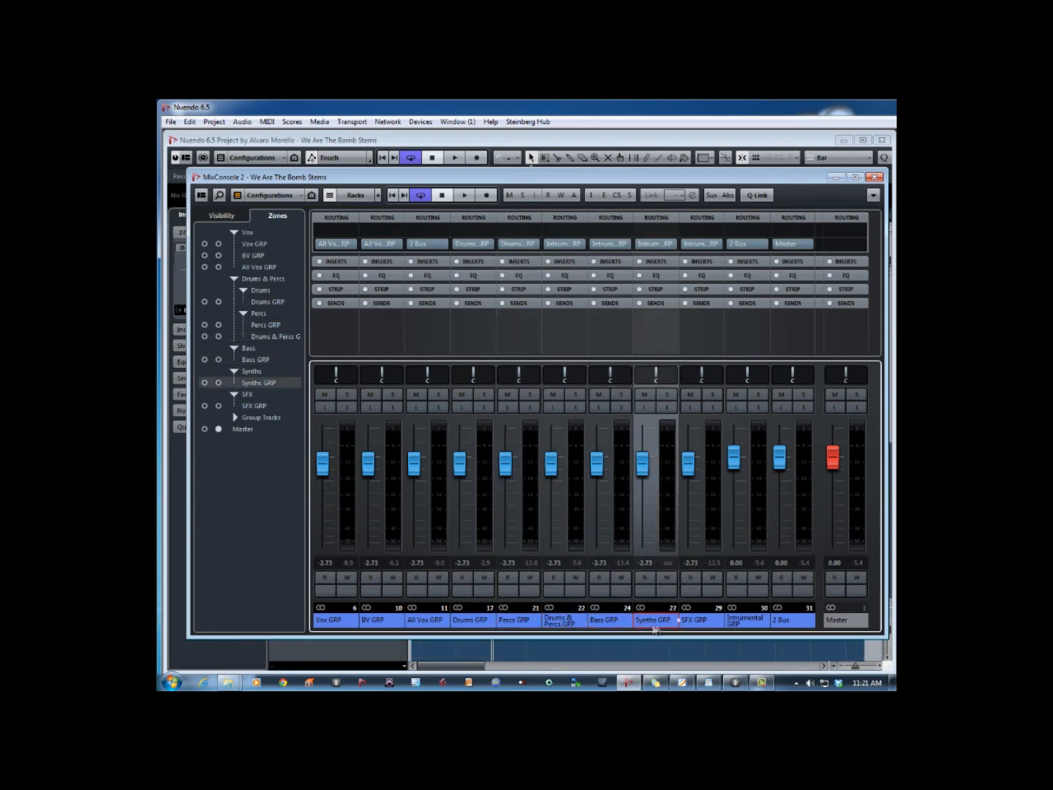
{"action": "left_click", "coordinate": [693, 626]}
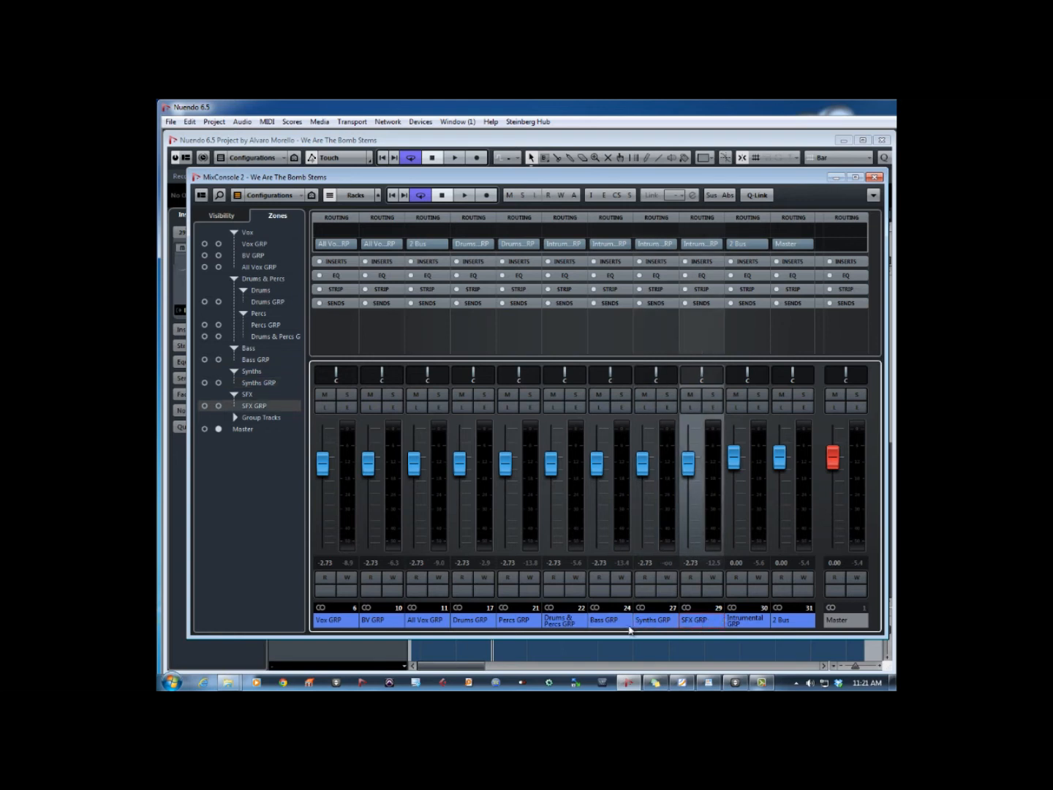
{"action": "left_click", "coordinate": [470, 623]}
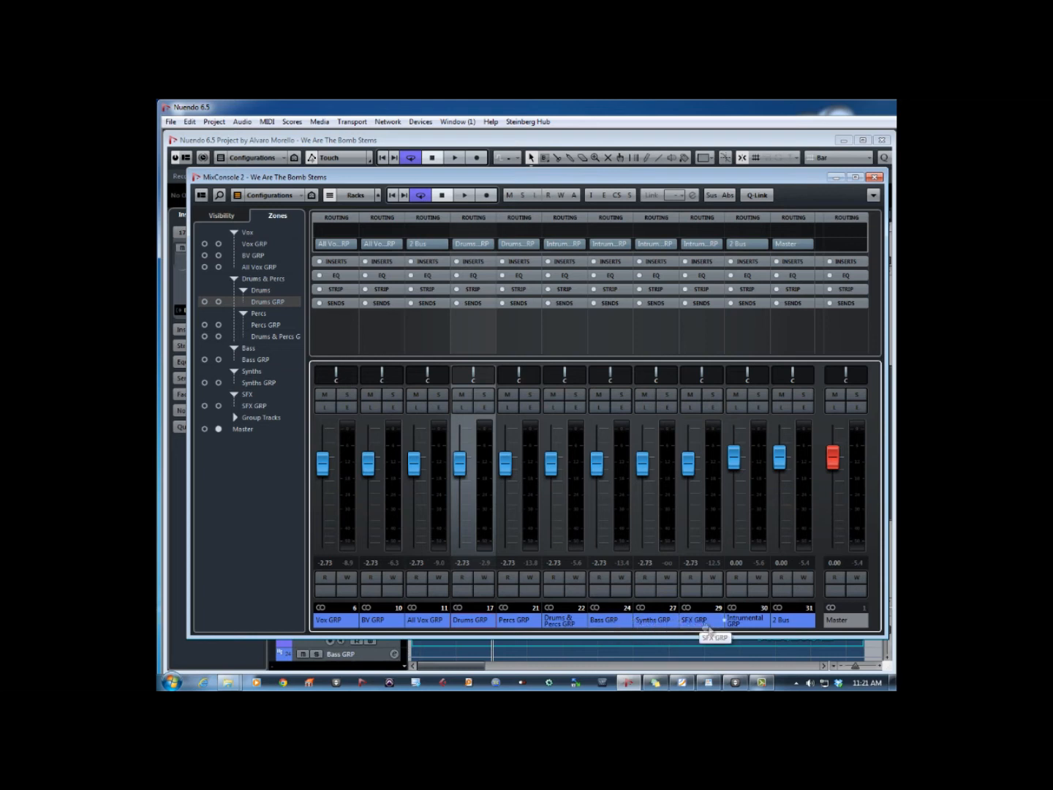
{"action": "left_click", "coordinate": [747, 622]}
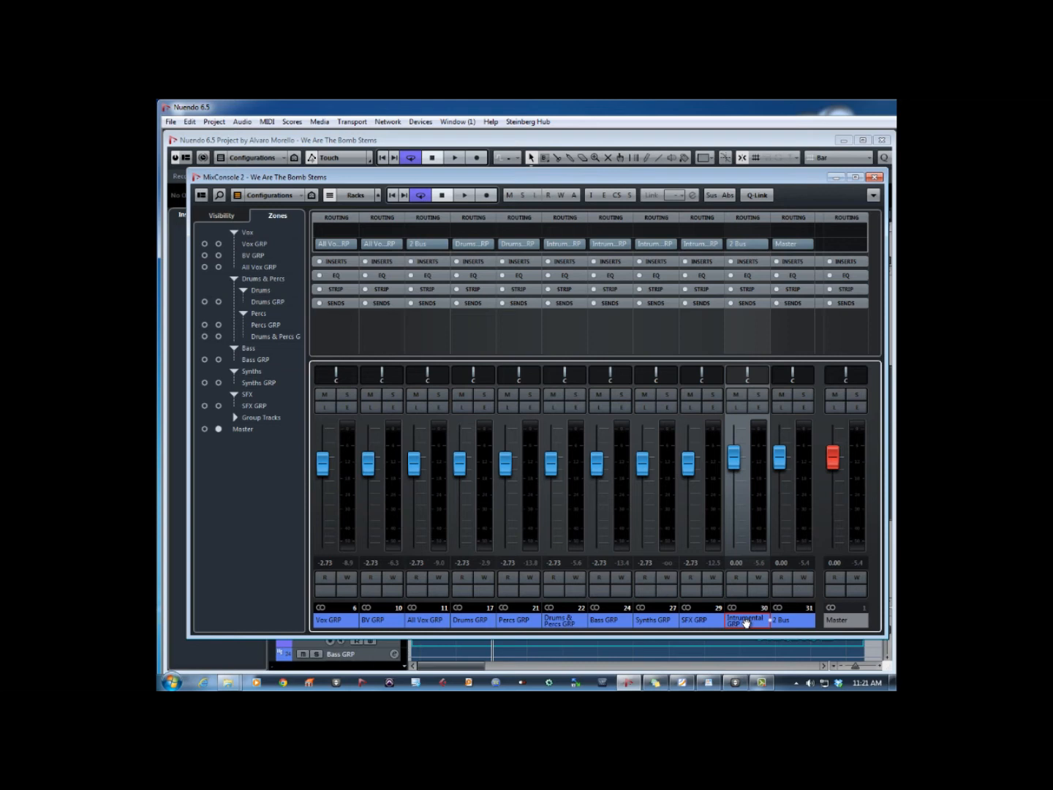
- Play the song and audition the Intrumental GRP and All Vox GRP channels in solo, one after the other
{"action": "key", "text": "space"}
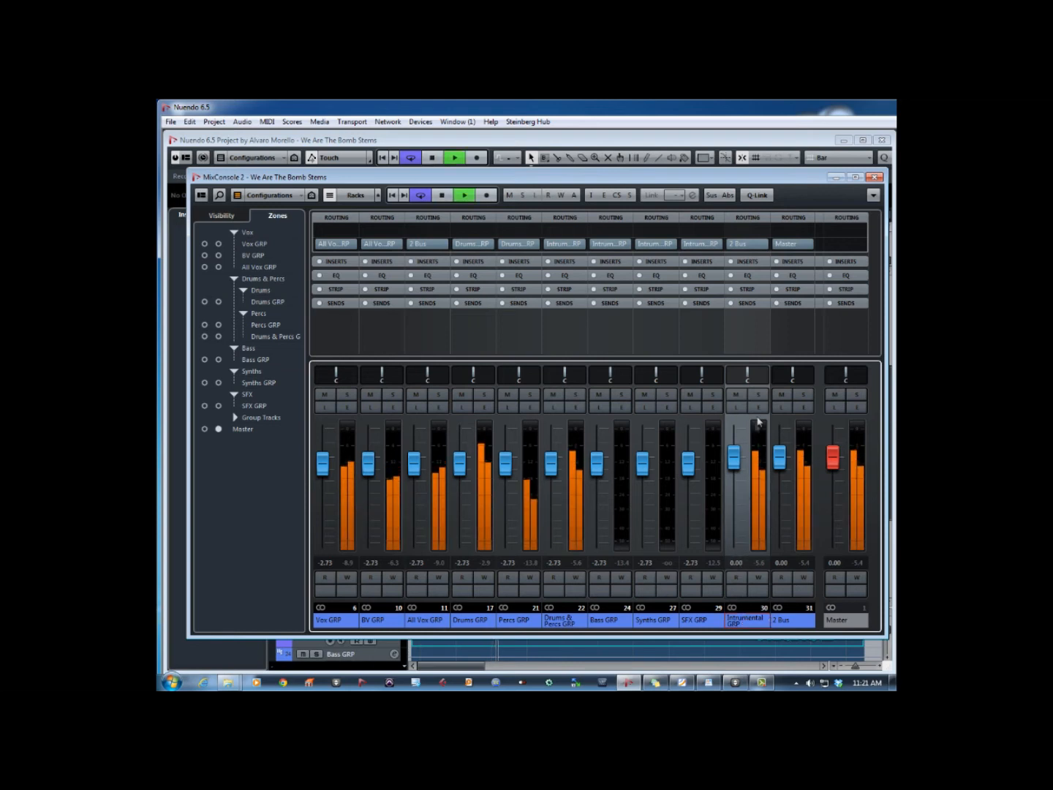
{"action": "left_click", "coordinate": [759, 397]}
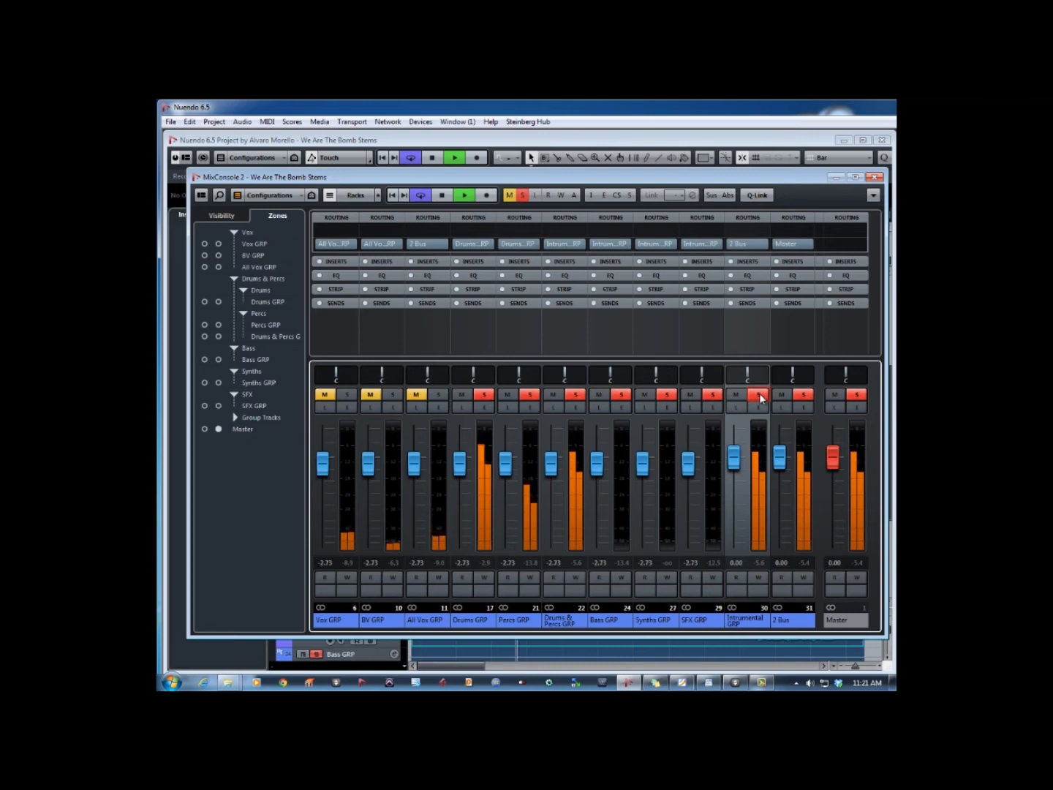
{"action": "left_click", "coordinate": [760, 399]}
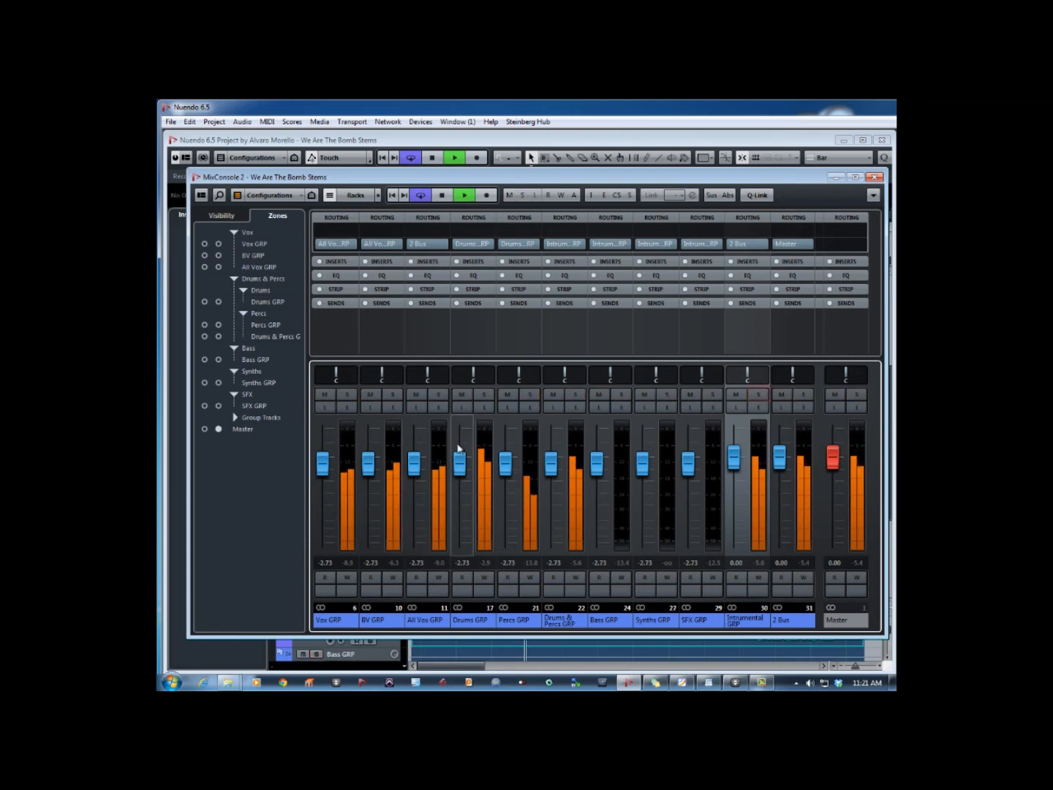
{"action": "left_click", "coordinate": [441, 397]}
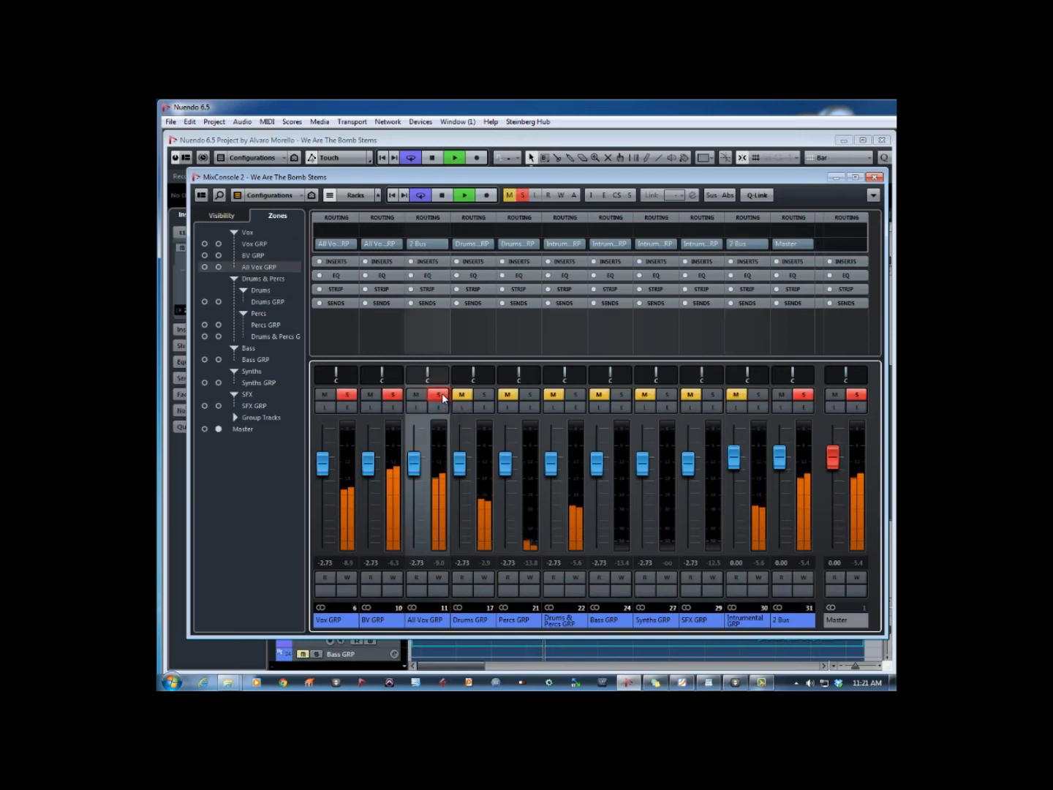
{"action": "left_click", "coordinate": [442, 396]}
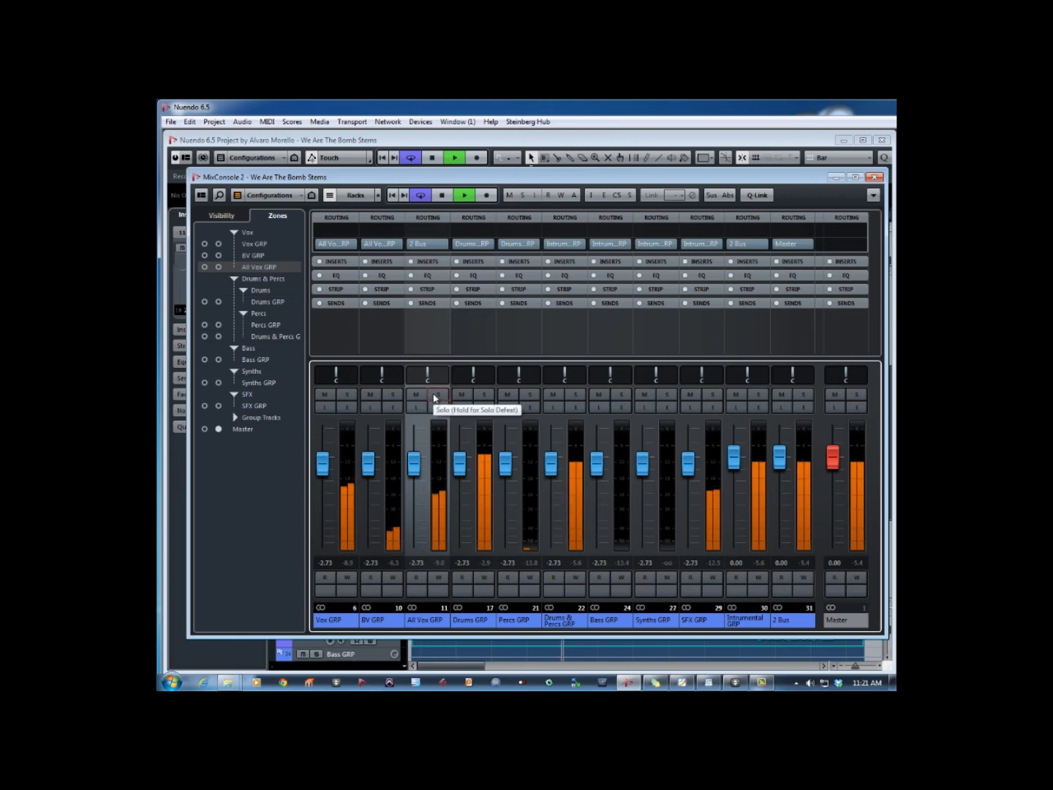
- Audition the Vox GRP channel and the 2 Bus in solo, clear the solos and stop playback
{"action": "left_click", "coordinate": [348, 396]}
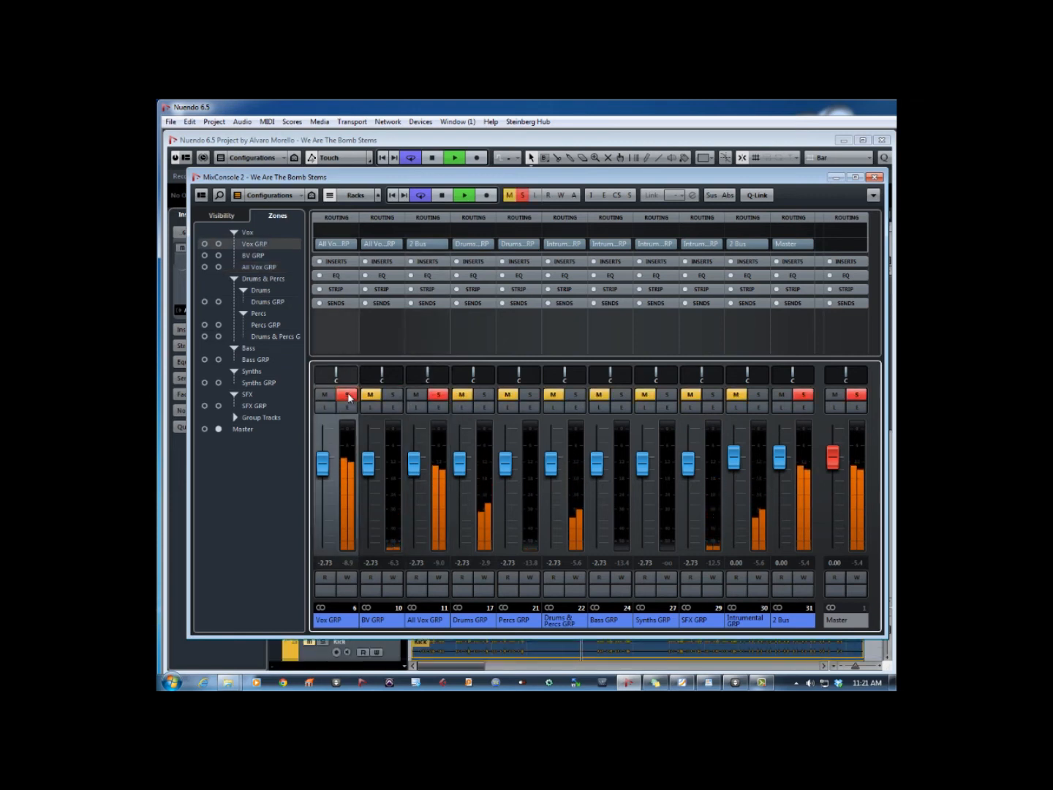
{"action": "left_click", "coordinate": [348, 396]}
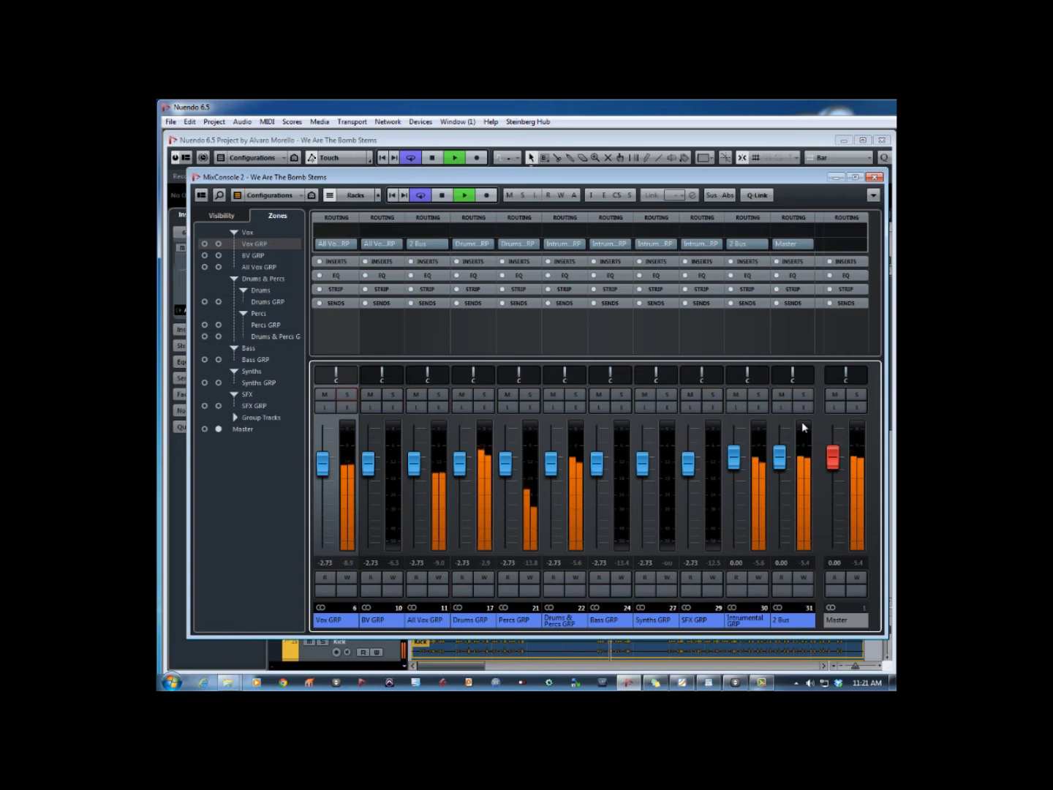
{"action": "key", "text": "space"}
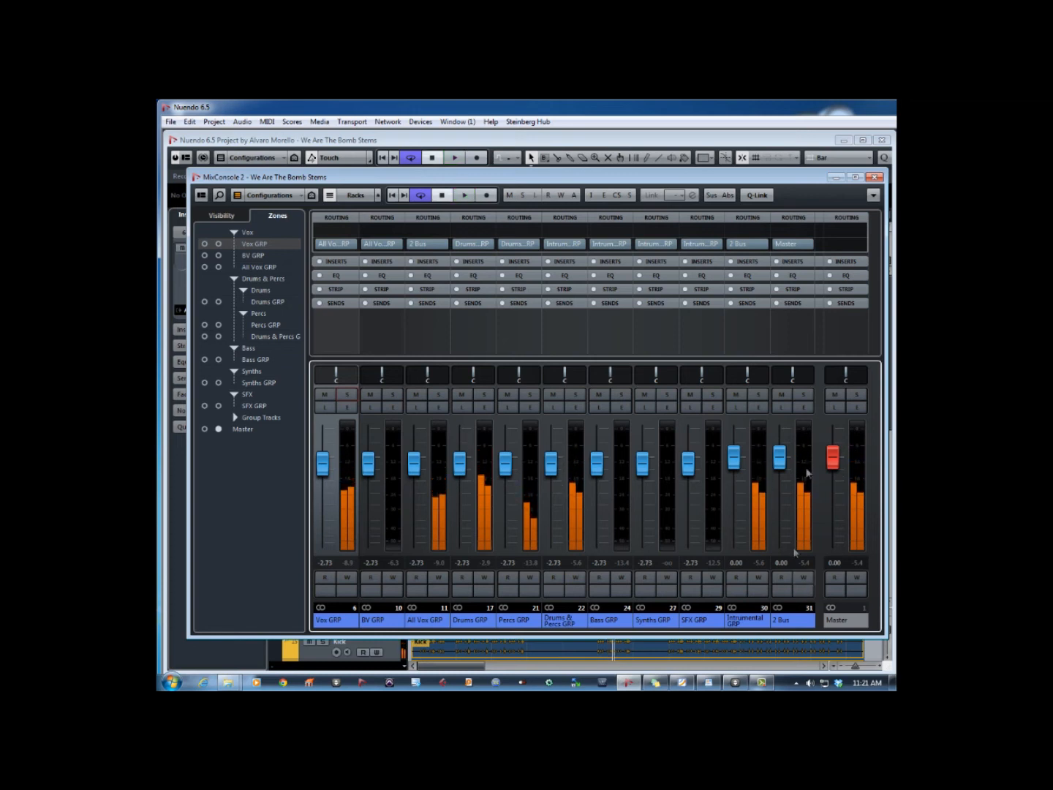
{"action": "left_click", "coordinate": [805, 395]}
{"action": "key", "text": "space"}
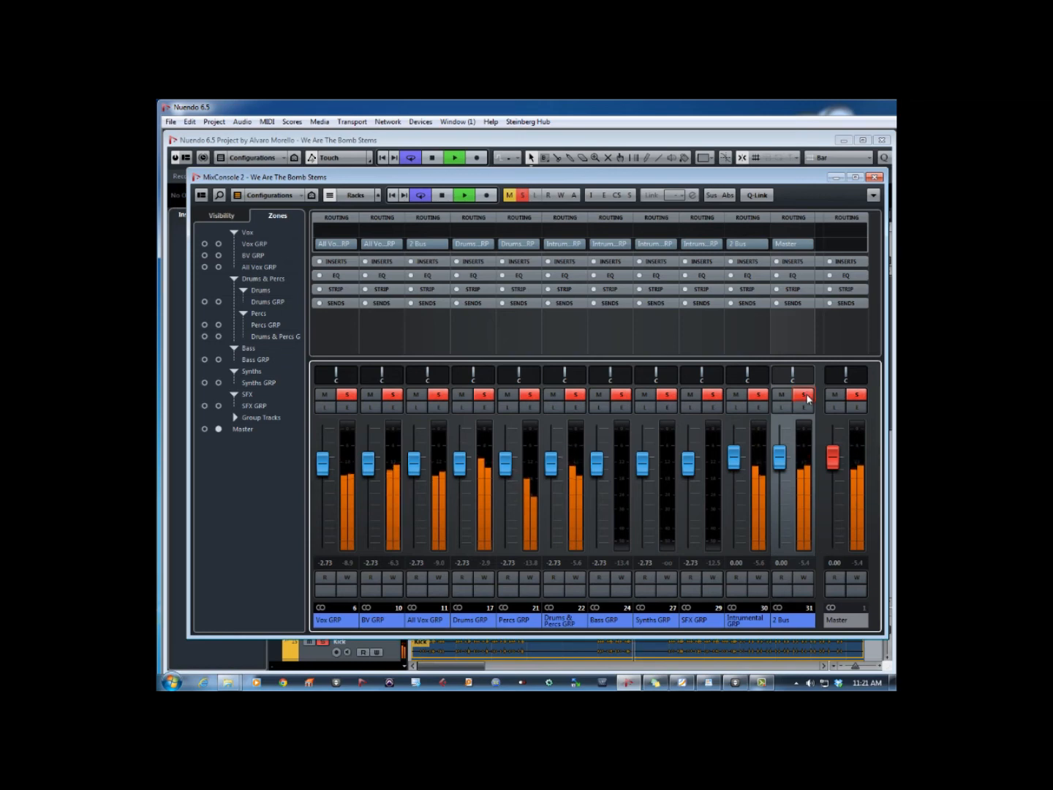
{"action": "left_click", "coordinate": [805, 396]}
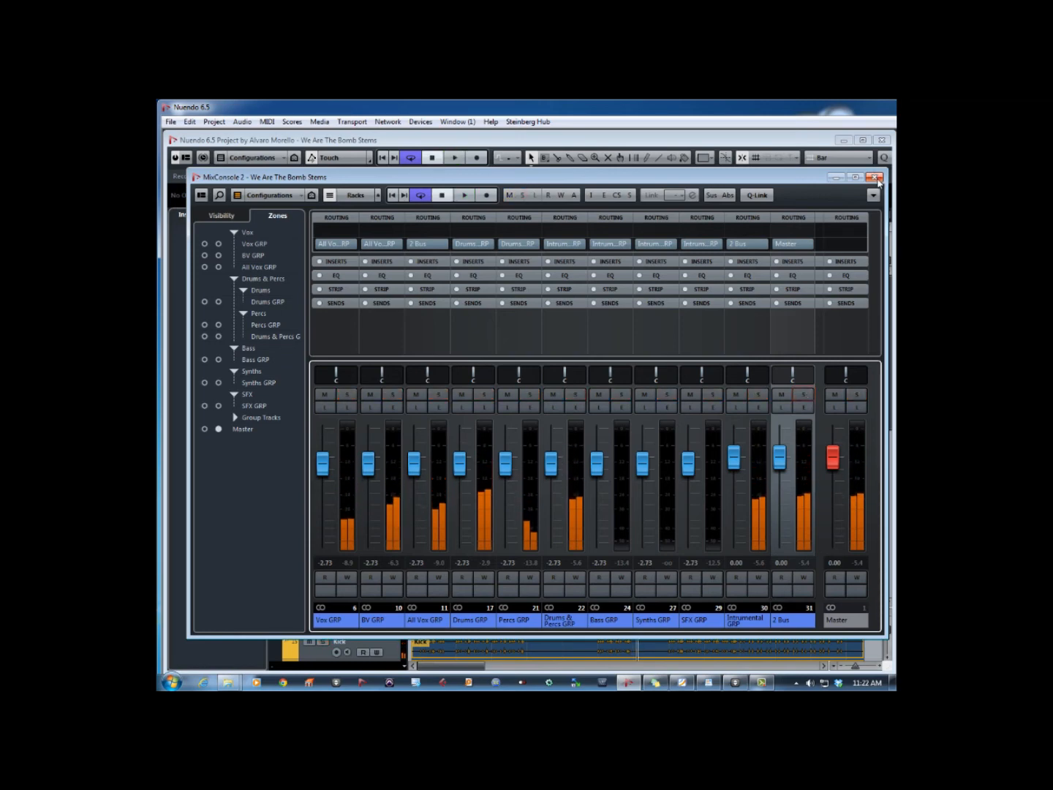
{"action": "key", "text": "space"}
- Close the mixer and batch-export all group channels as separate Wave files, with the mixdown name left empty
{"action": "left_click", "coordinate": [874, 177]}
{"action": "key", "text": "ctrl+shift+e"}
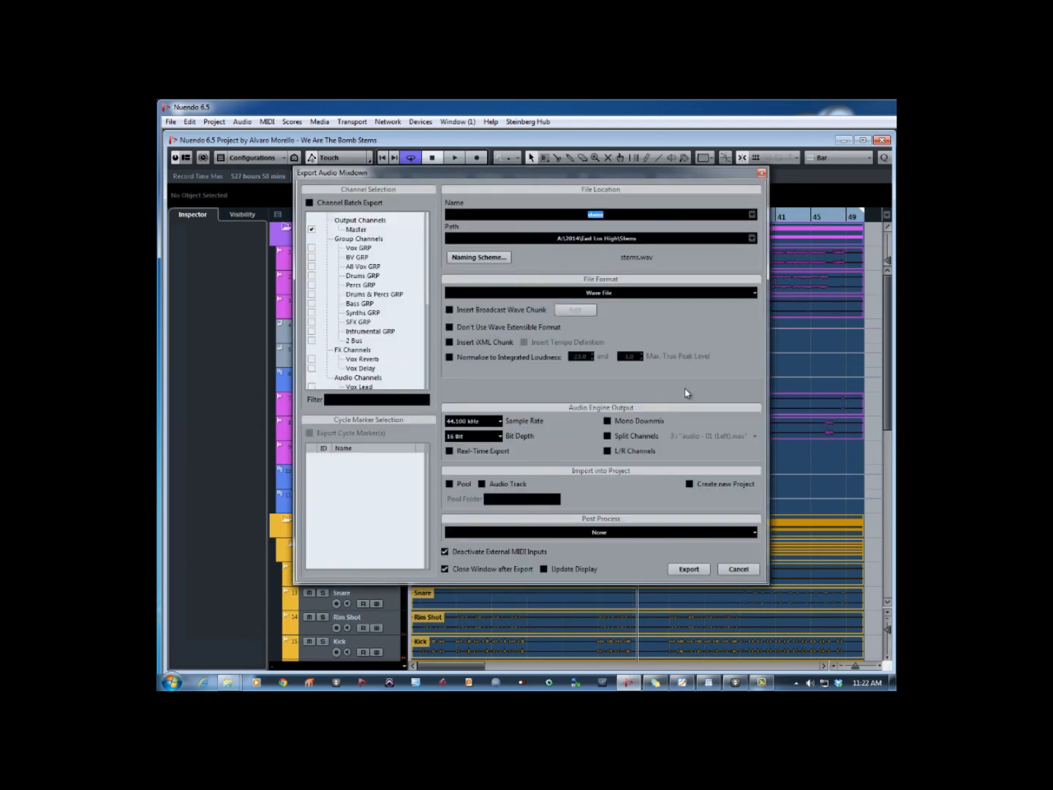
{"action": "key", "text": "BackSpace"}
{"action": "left_click", "coordinate": [309, 203]}
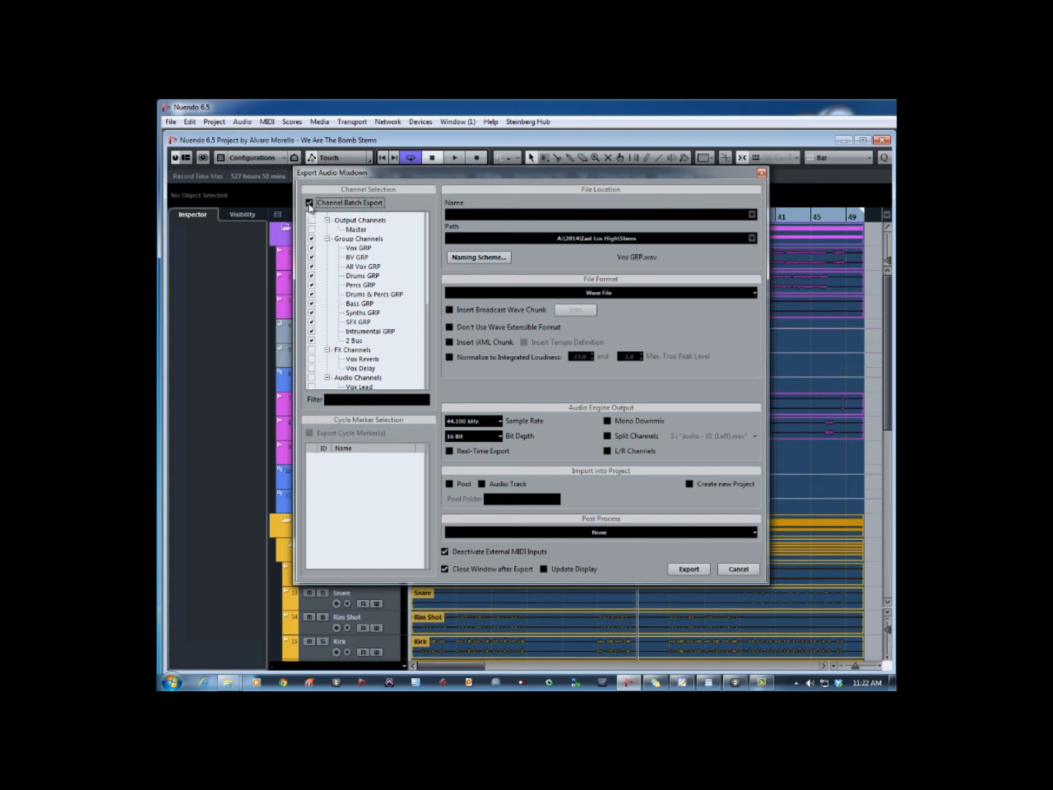
{"action": "left_click", "coordinate": [316, 241]}
{"action": "left_click", "coordinate": [694, 572]}
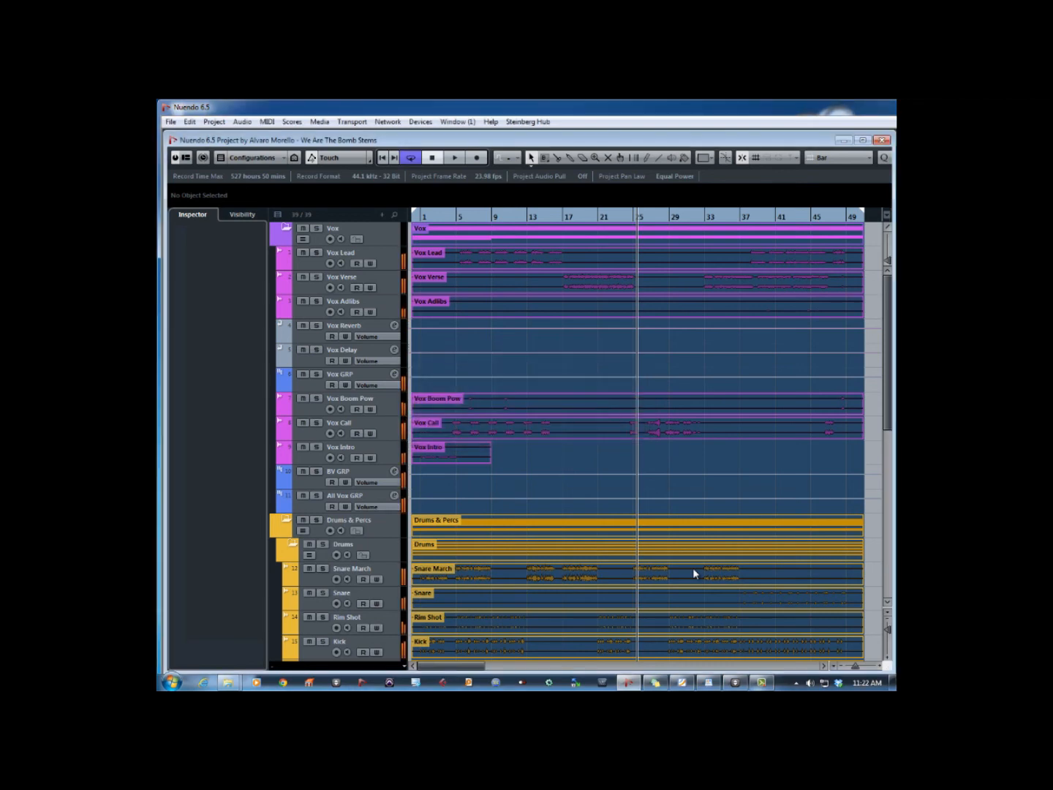
- Collapse all track folders in the project so only the top-level folders remain listed
{"action": "scroll", "coordinate": [618, 422], "scroll_direction": "down", "scroll_amount": 10}
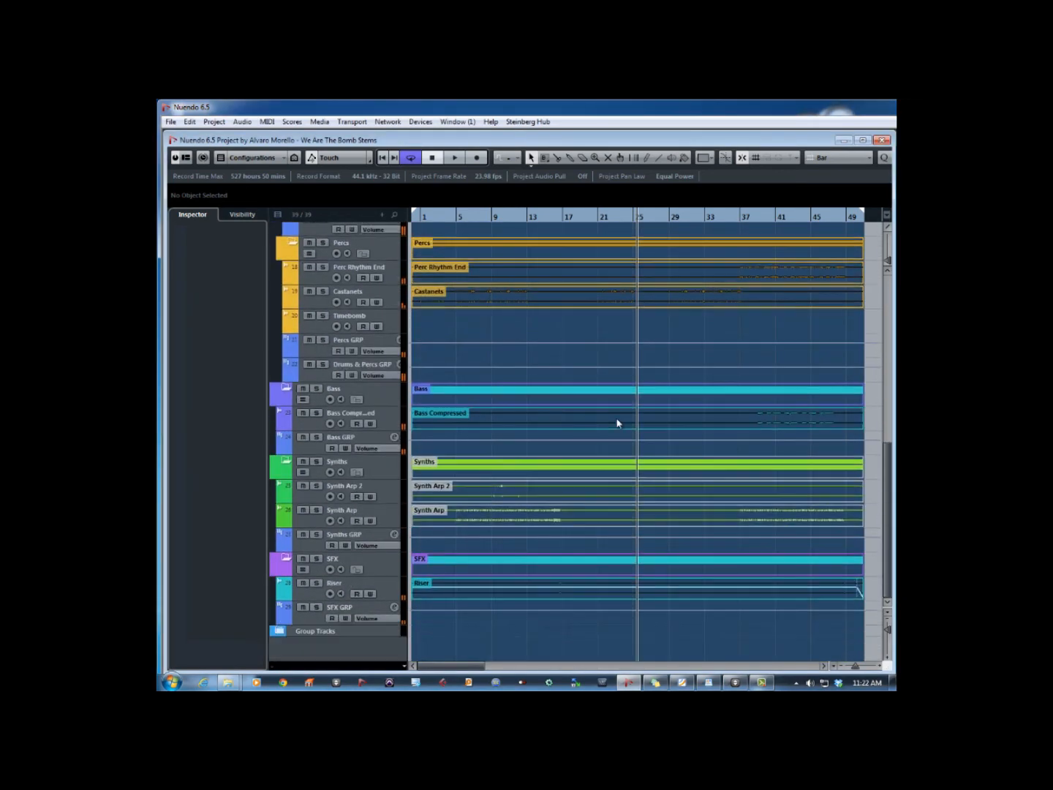
{"action": "scroll", "coordinate": [618, 422], "scroll_direction": "up", "scroll_amount": 10}
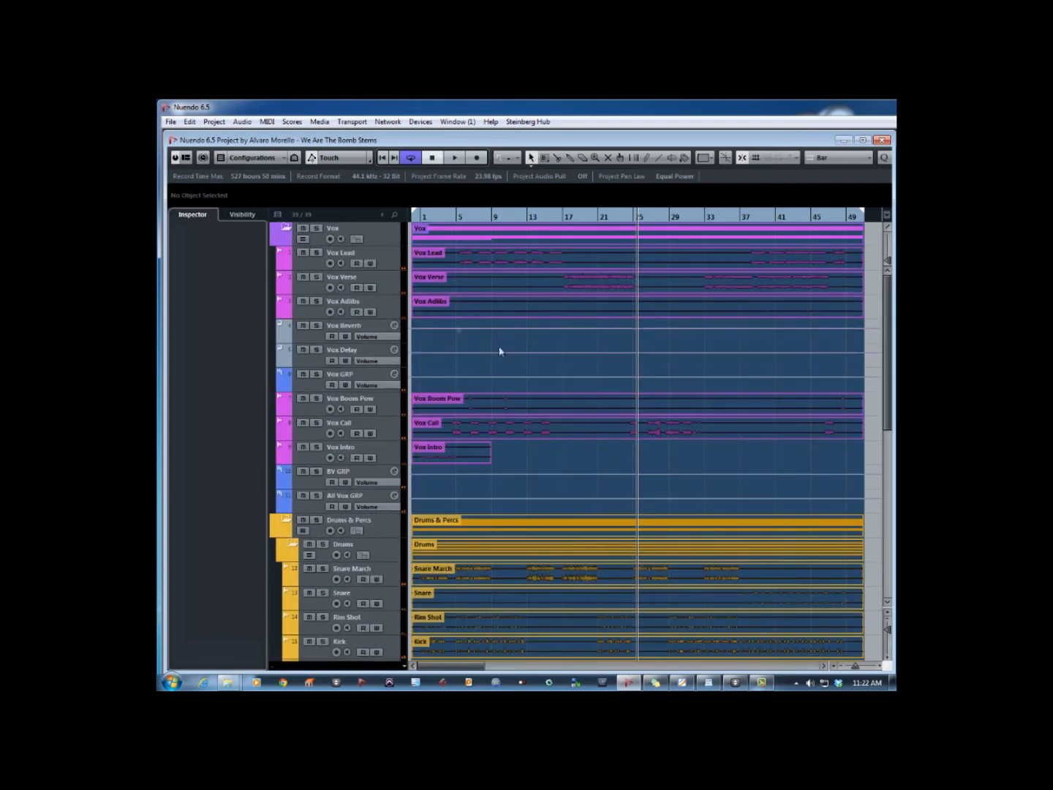
{"action": "key", "text": "ctrl+f"}
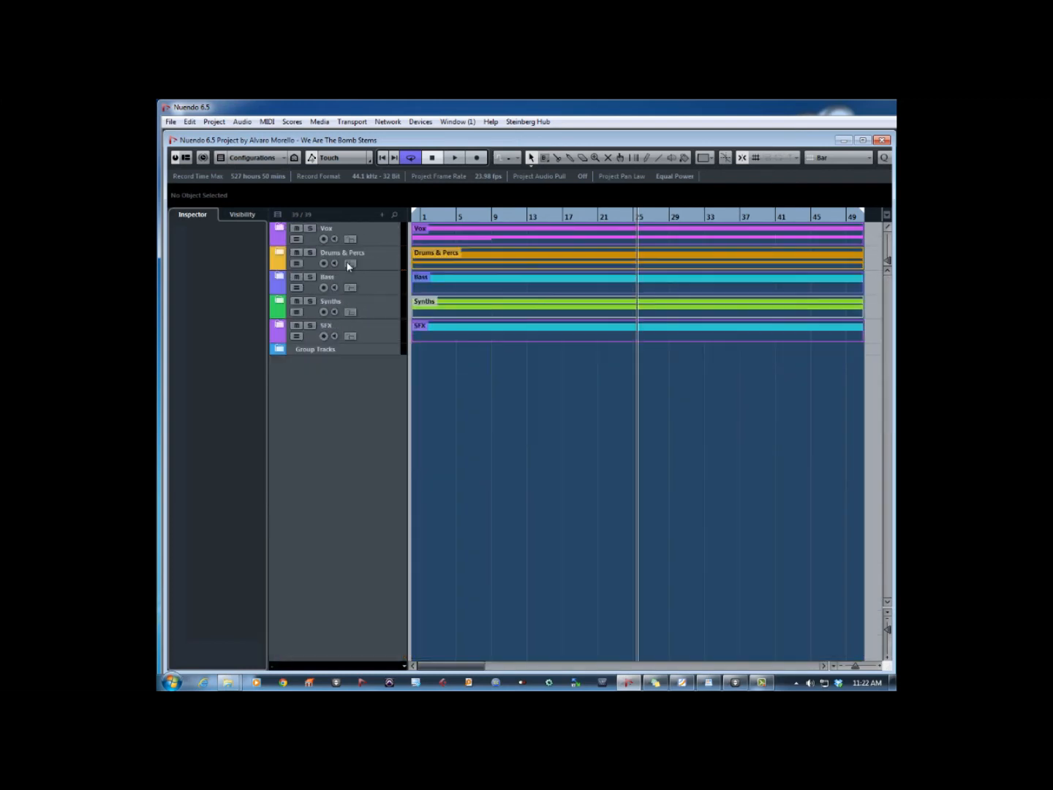
- Import all the exported stem files from the Stems folder onto separate tracks at the project start, copying them to the working directory
{"action": "key", "text": "alt+Tab"}
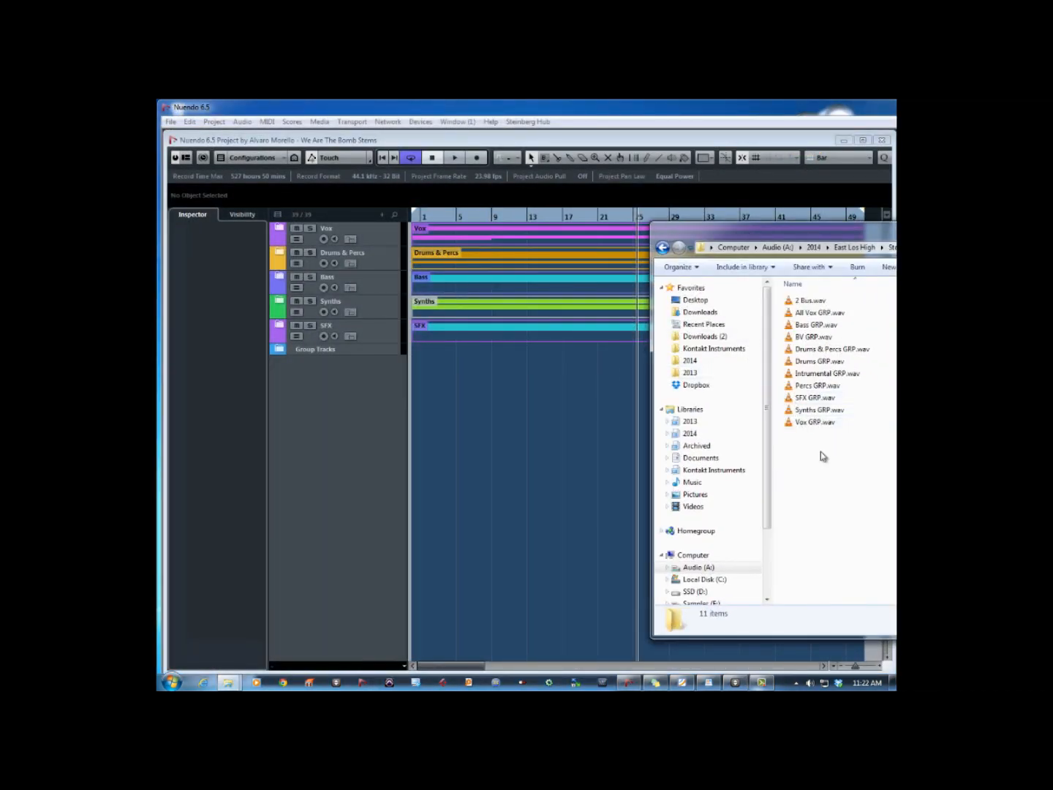
{"action": "left_click_drag", "start_coordinate": [852, 236], "coordinate": [692, 243]}
{"action": "left_click_drag", "start_coordinate": [656, 470], "coordinate": [412, 377]}
{"action": "left_click", "coordinate": [535, 419]}
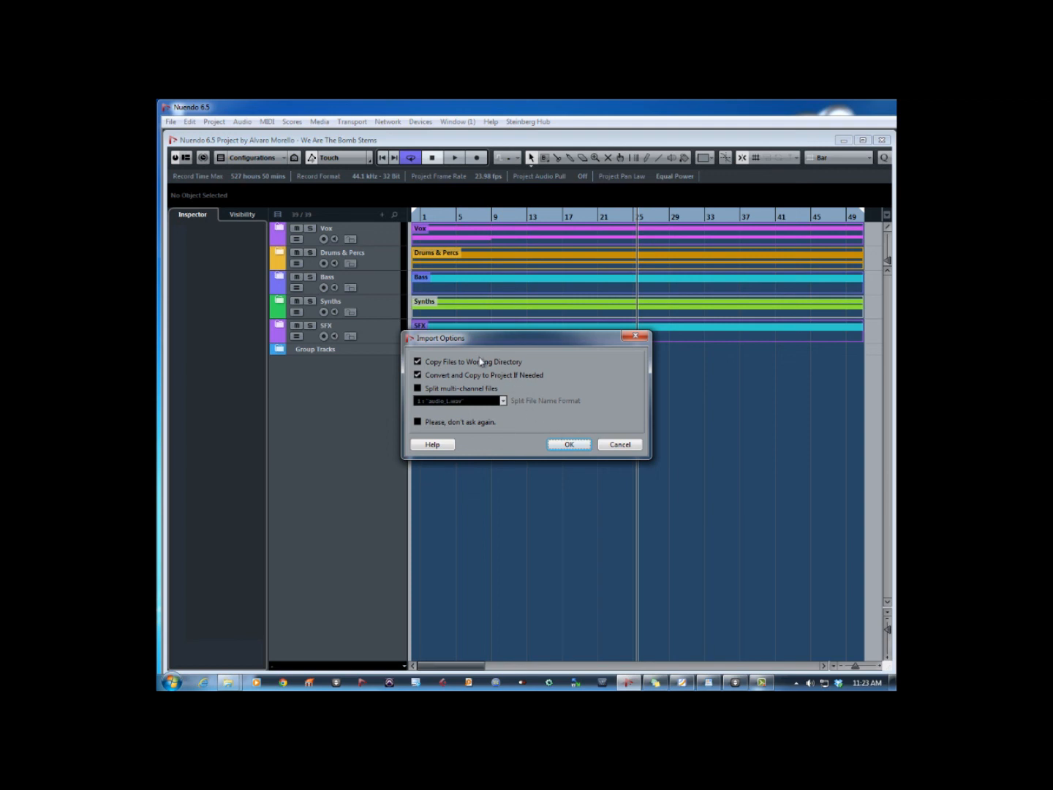
{"action": "left_click", "coordinate": [567, 445]}
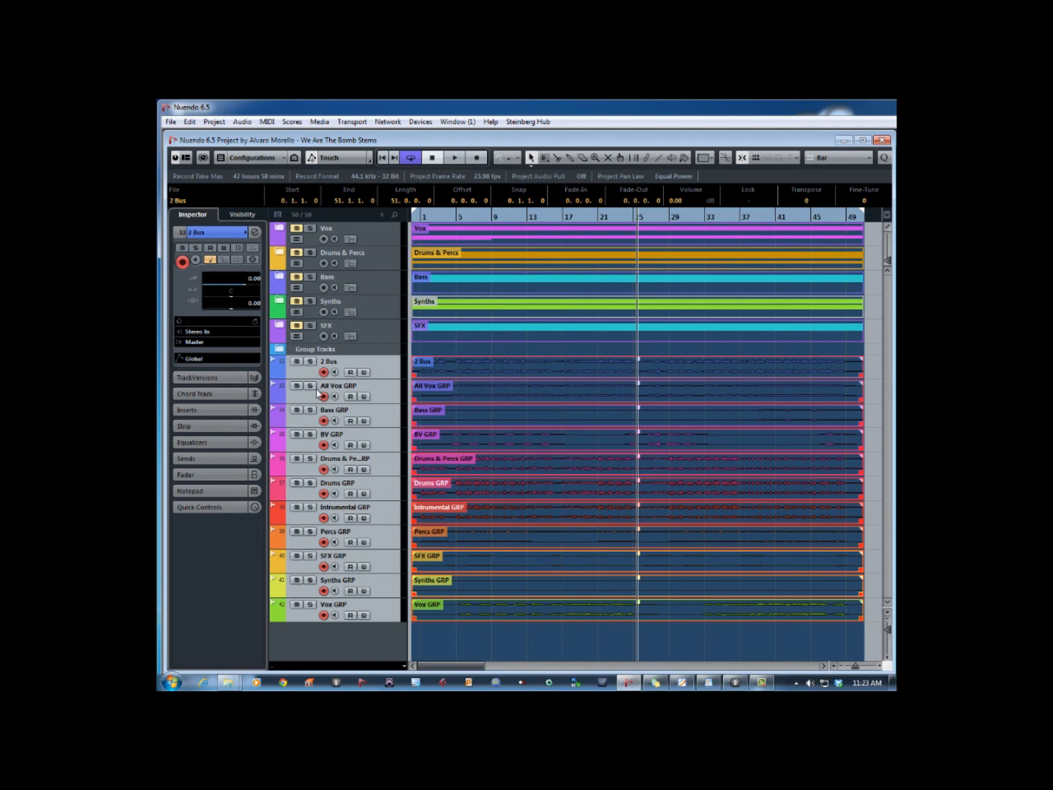
- Mute the imported 2 Bus stem and play the remaining stems, jumping ahead to about bar 37
{"action": "left_click", "coordinate": [296, 361]}
{"action": "key", "text": "space"}
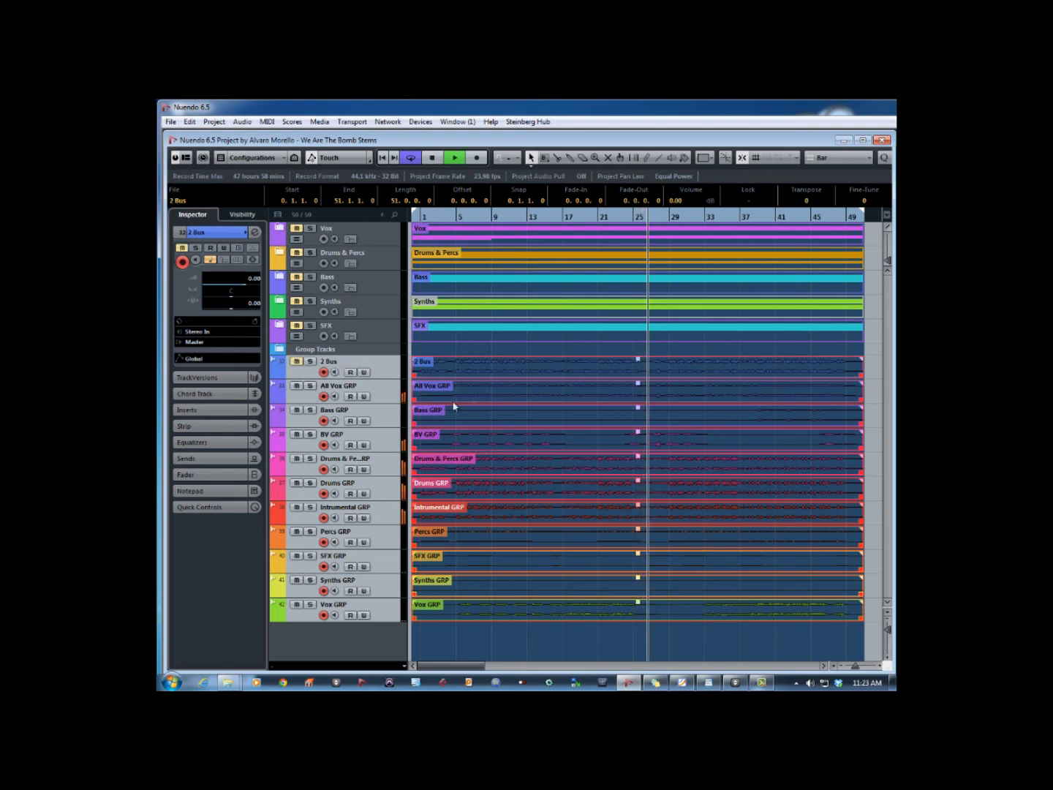
{"action": "left_click", "coordinate": [741, 217]}
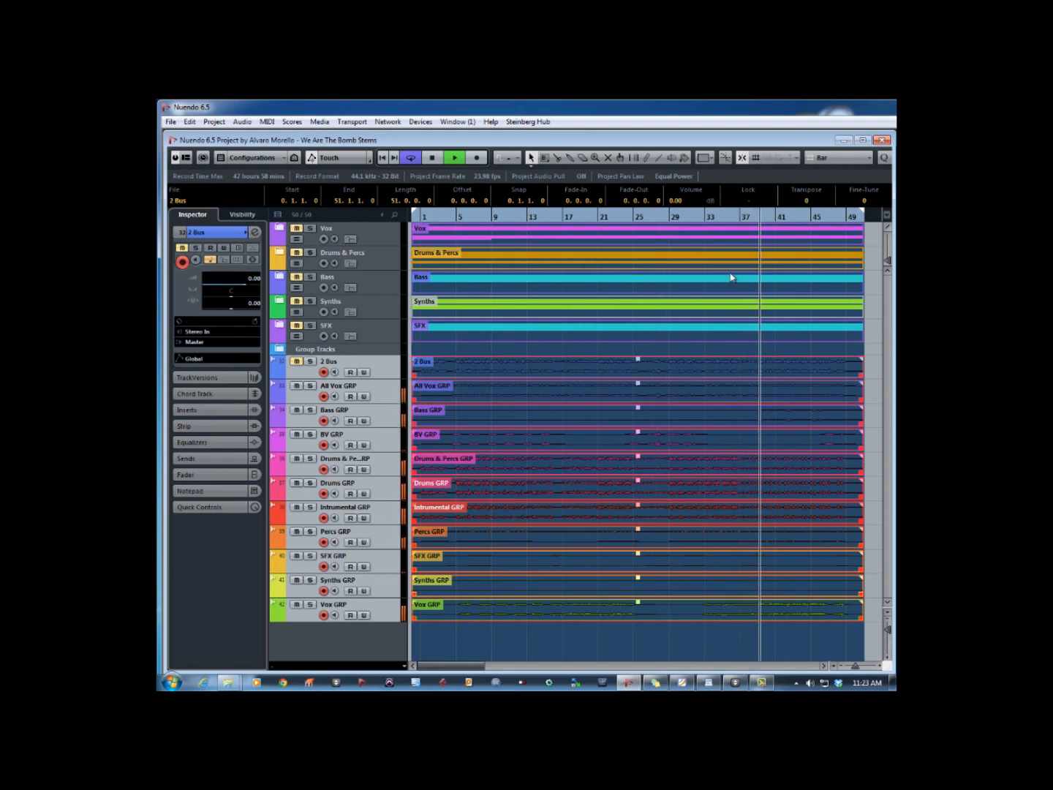
{"action": "key", "text": "space"}
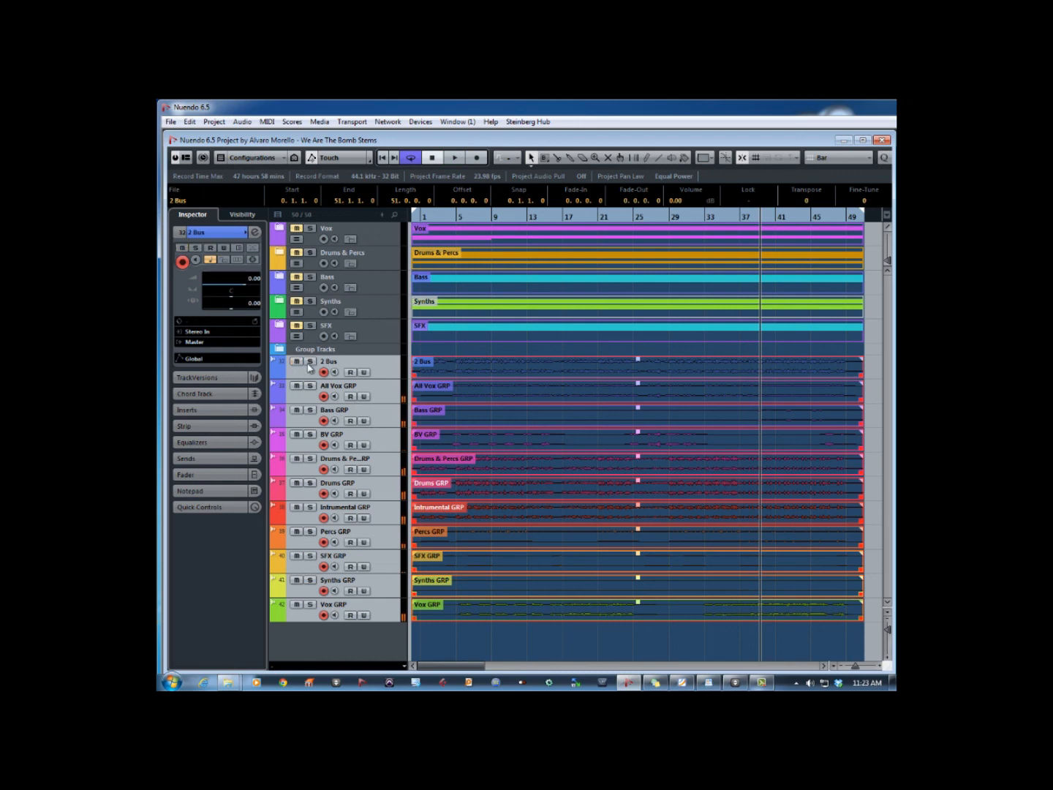
- Play the imported 2 Bus stem in solo, stop playback and clear its solo
{"action": "left_click", "coordinate": [311, 361]}
{"action": "key", "text": "space"}
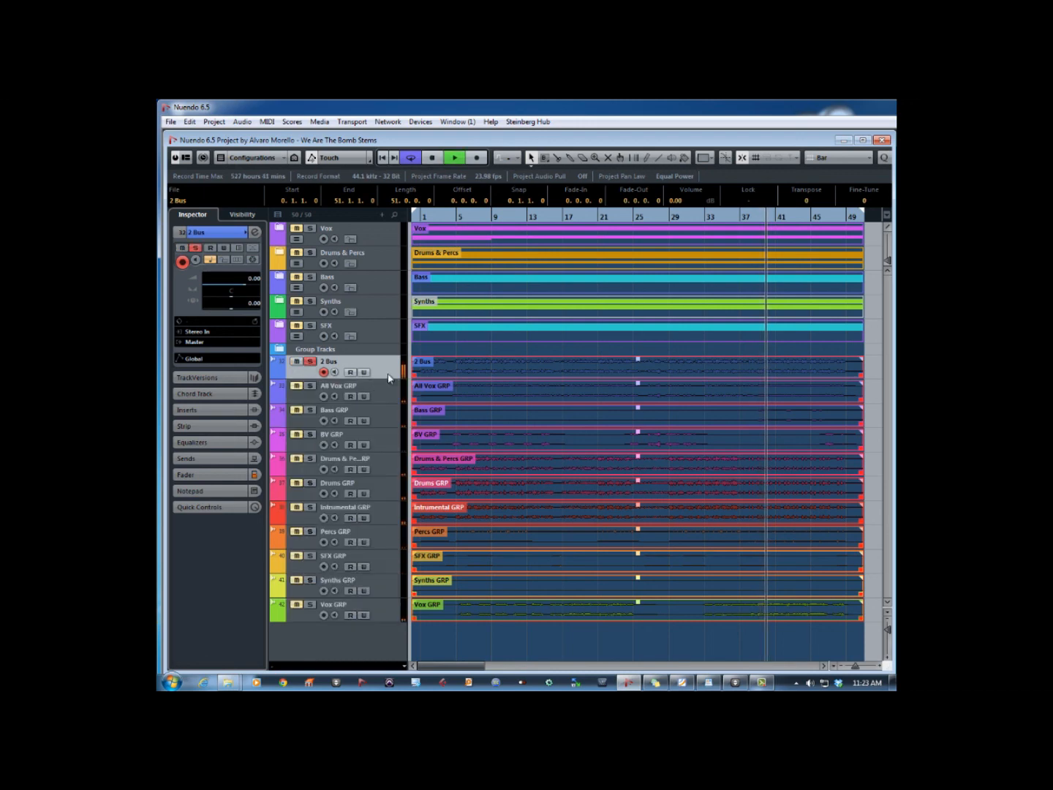
{"action": "key", "text": "space"}
{"action": "left_click", "coordinate": [310, 362]}
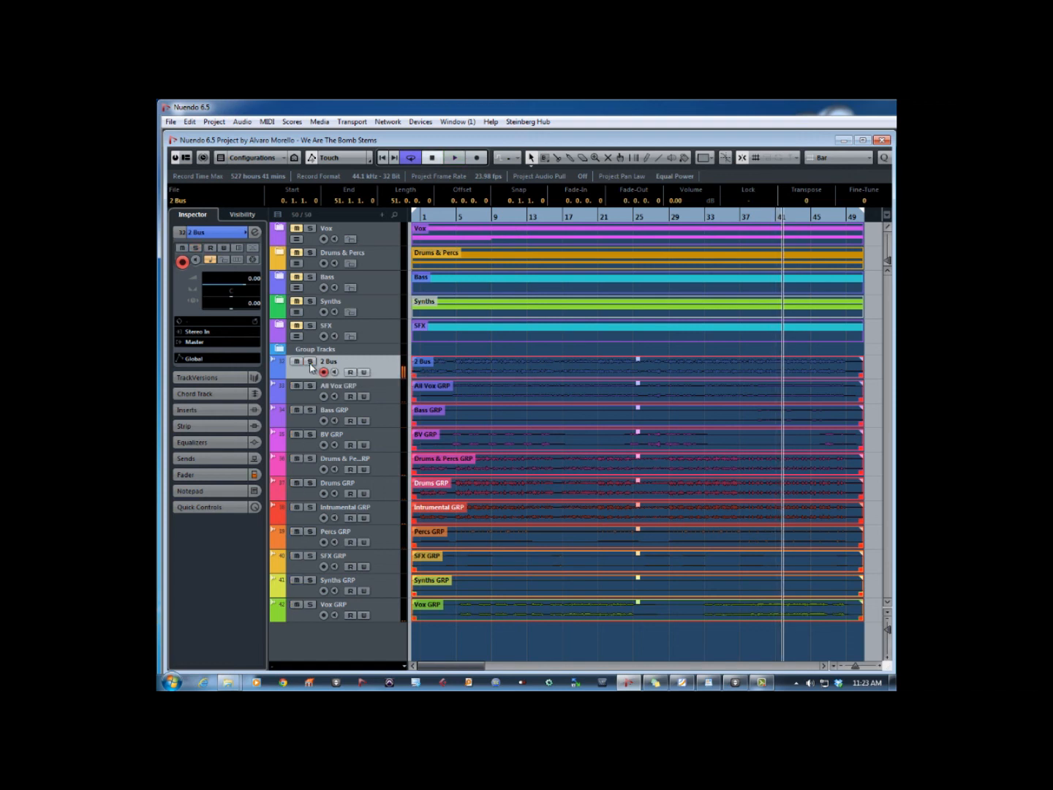
- Audition the imported Bass GRP, BV GRP, Drums & Percs GRP and SFX GRP stems with solo, stop playback and clear the solos
{"action": "left_click", "coordinate": [310, 411]}
{"action": "key", "text": "space"}
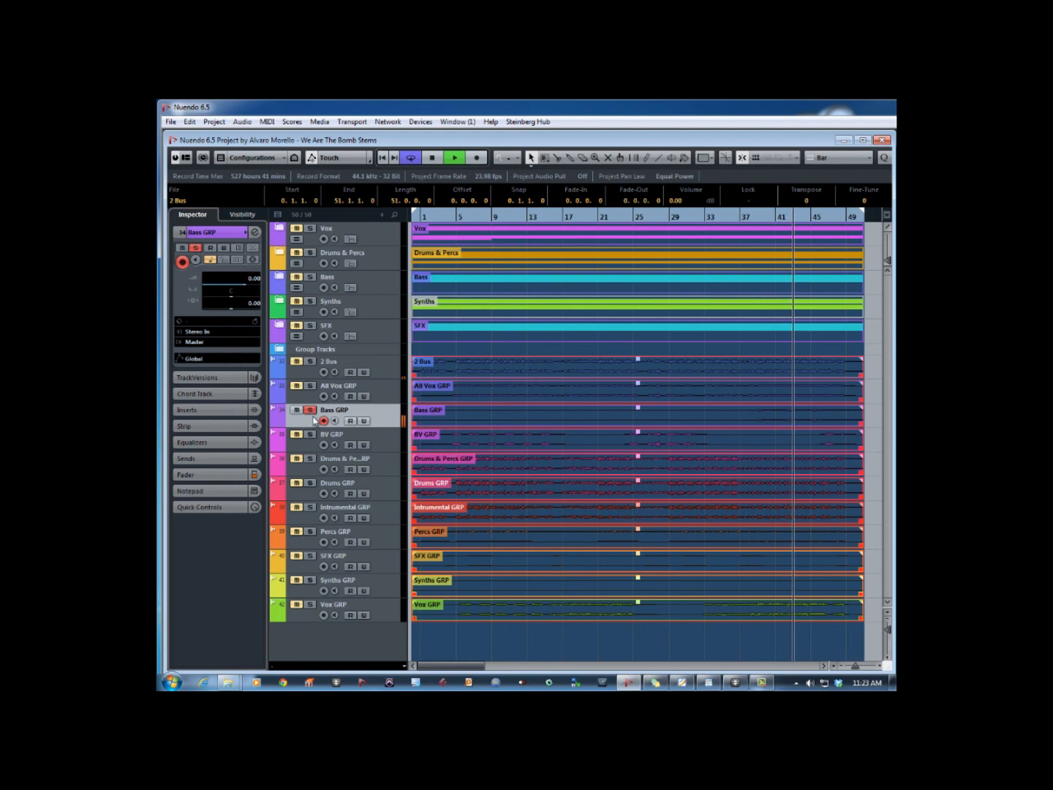
{"action": "left_click", "coordinate": [310, 434]}
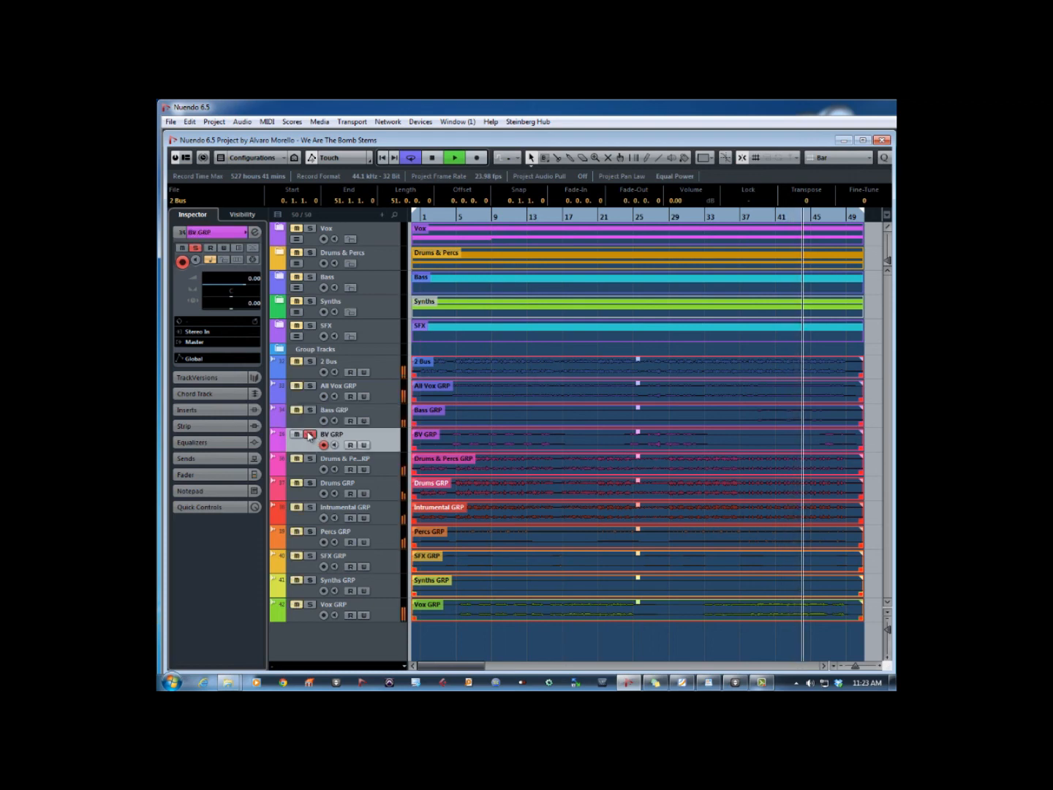
{"action": "left_click", "coordinate": [310, 458]}
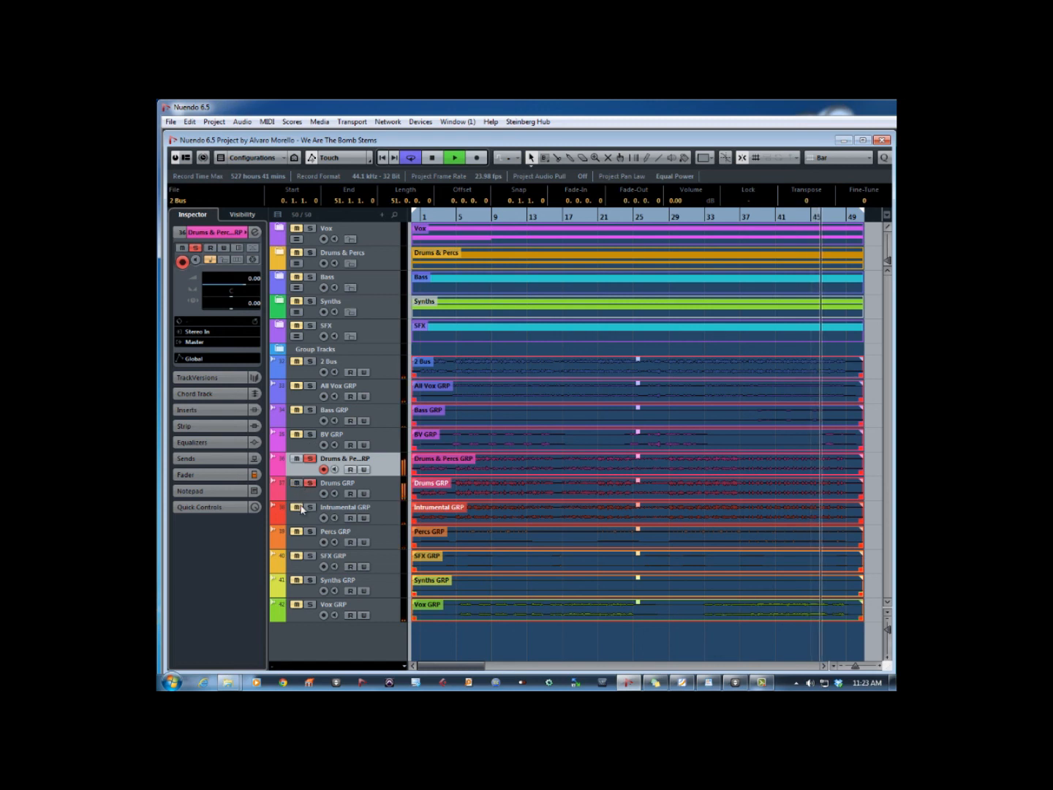
{"action": "left_click", "coordinate": [310, 557]}
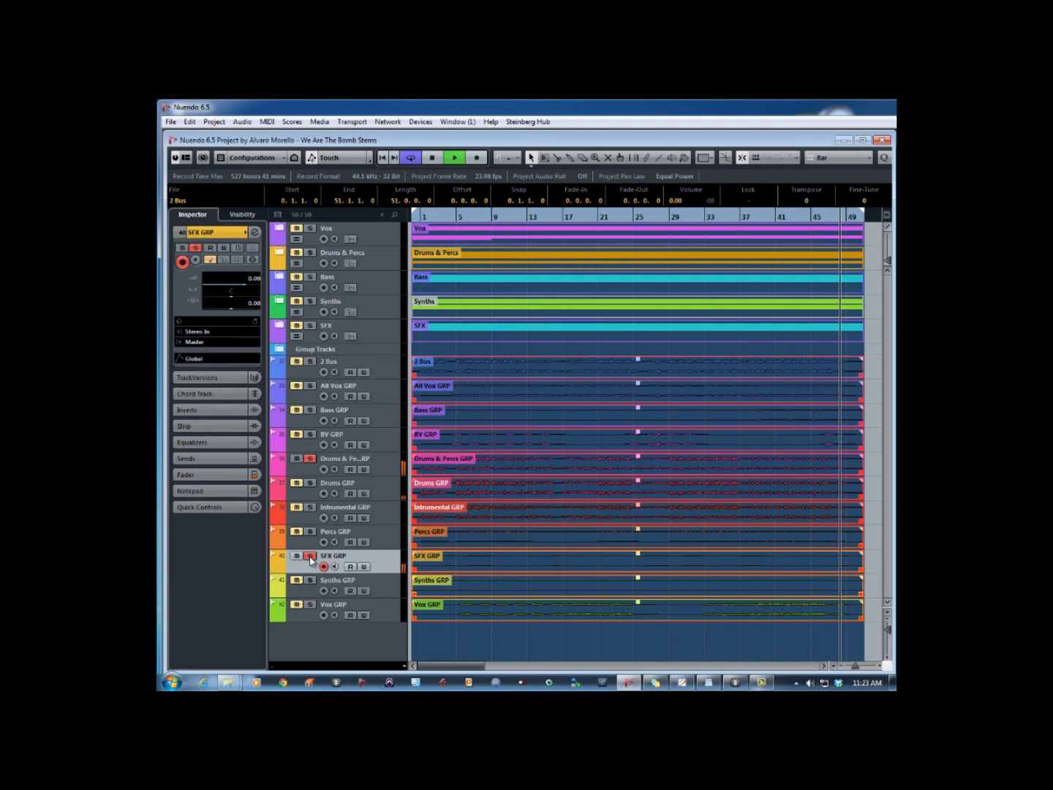
{"action": "key", "text": "space"}
{"action": "left_click", "coordinate": [310, 558]}
{"action": "left_click", "coordinate": [309, 459]}
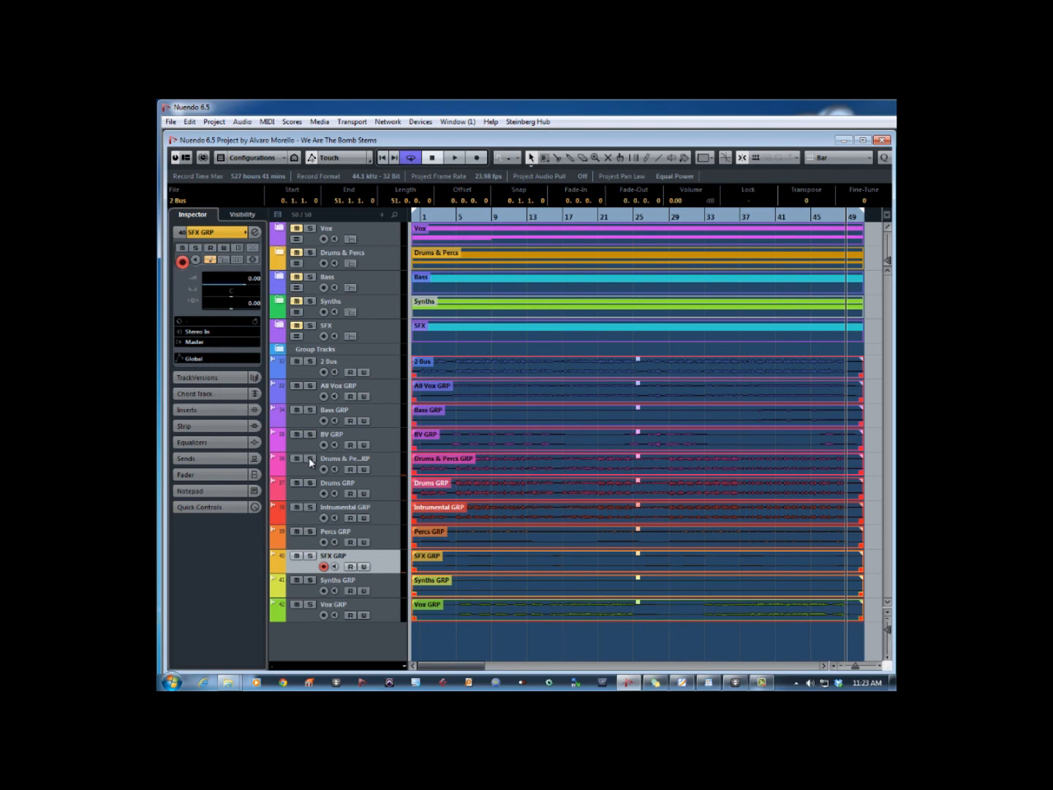
- Switch from the Nuendo project to the Stems folder in Windows Explorer
{"action": "key", "text": "alt+Tab"}
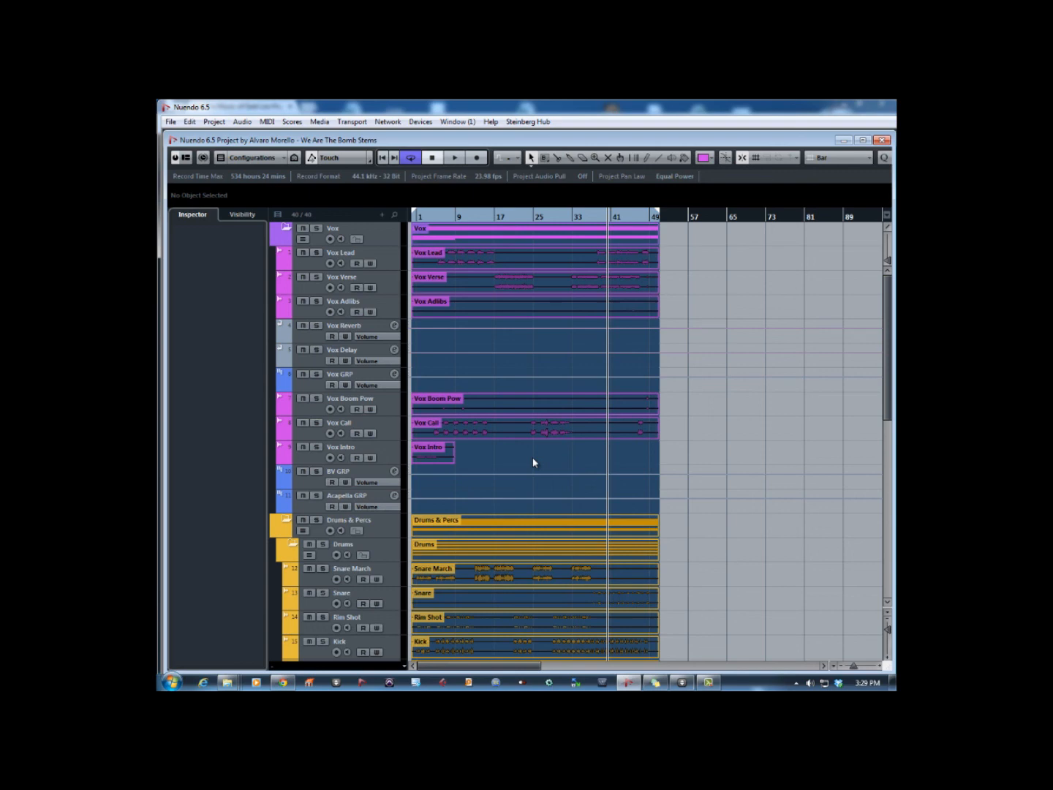
{"action": "key", "text": "alt+Tab"}
{"action": "key", "text": "alt+Tab"}
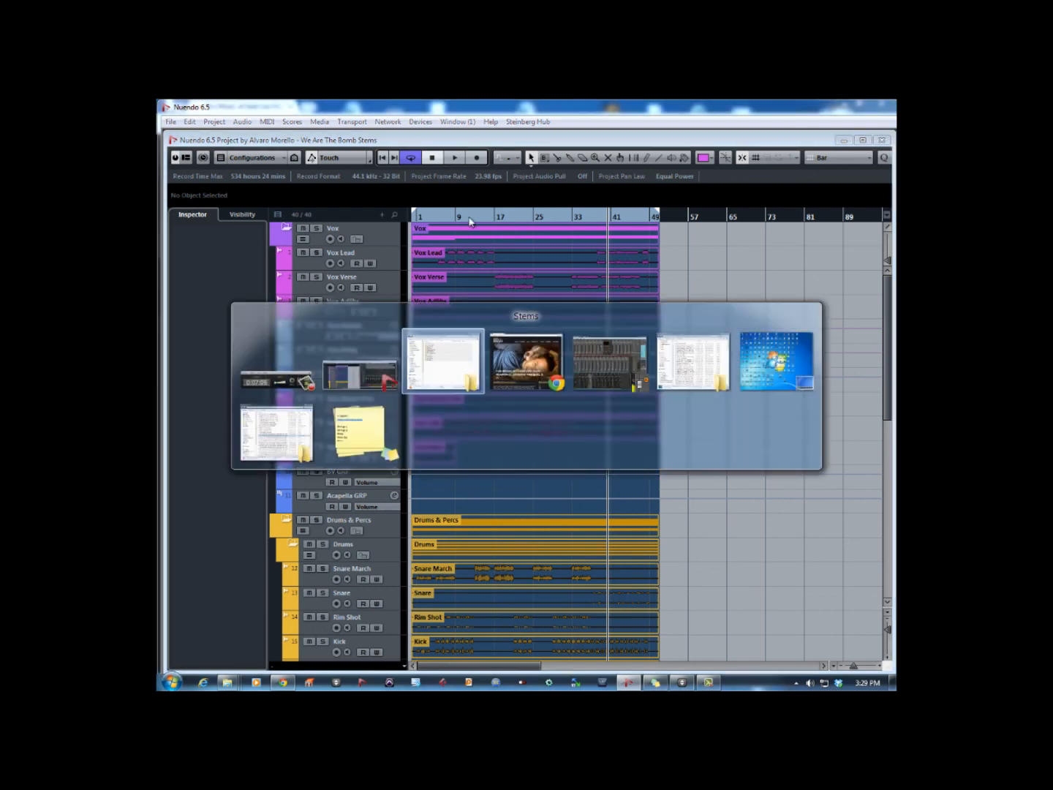